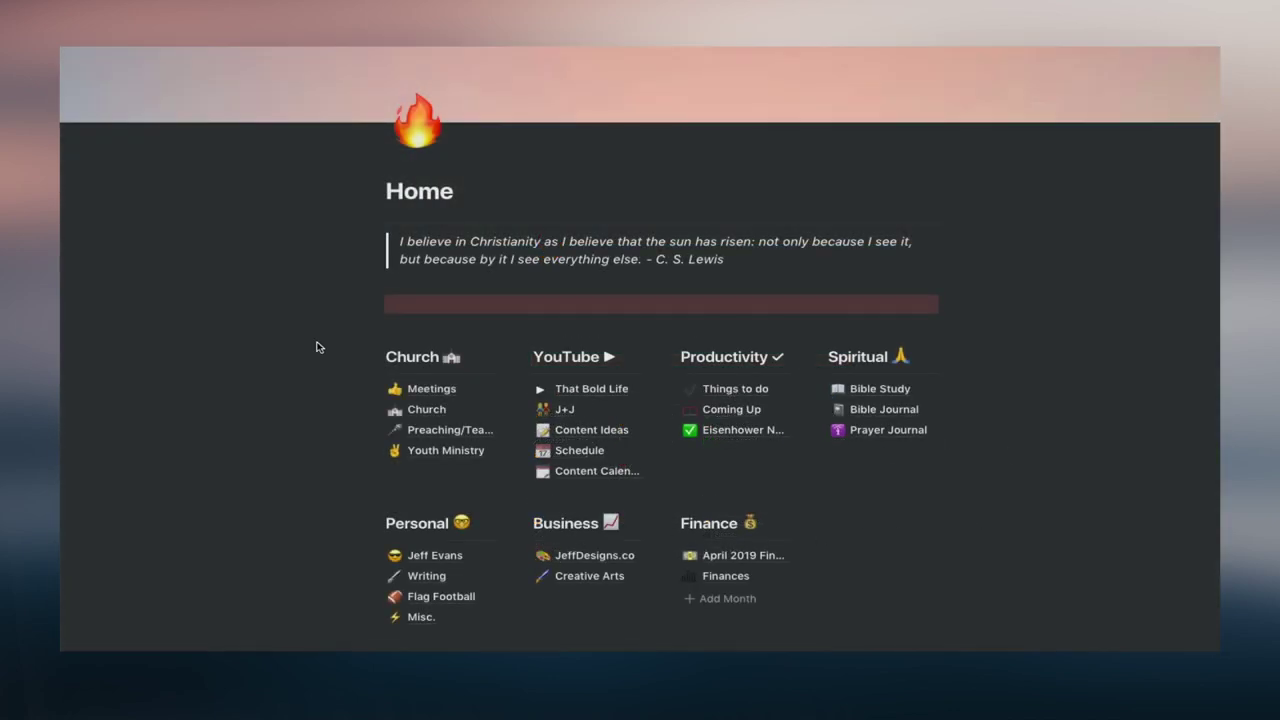
- Look over the Home page's quote and its category sections of linked pages
{"action": "scroll", "coordinate": [320, 341], "scroll_direction": "down", "scroll_amount": 2}
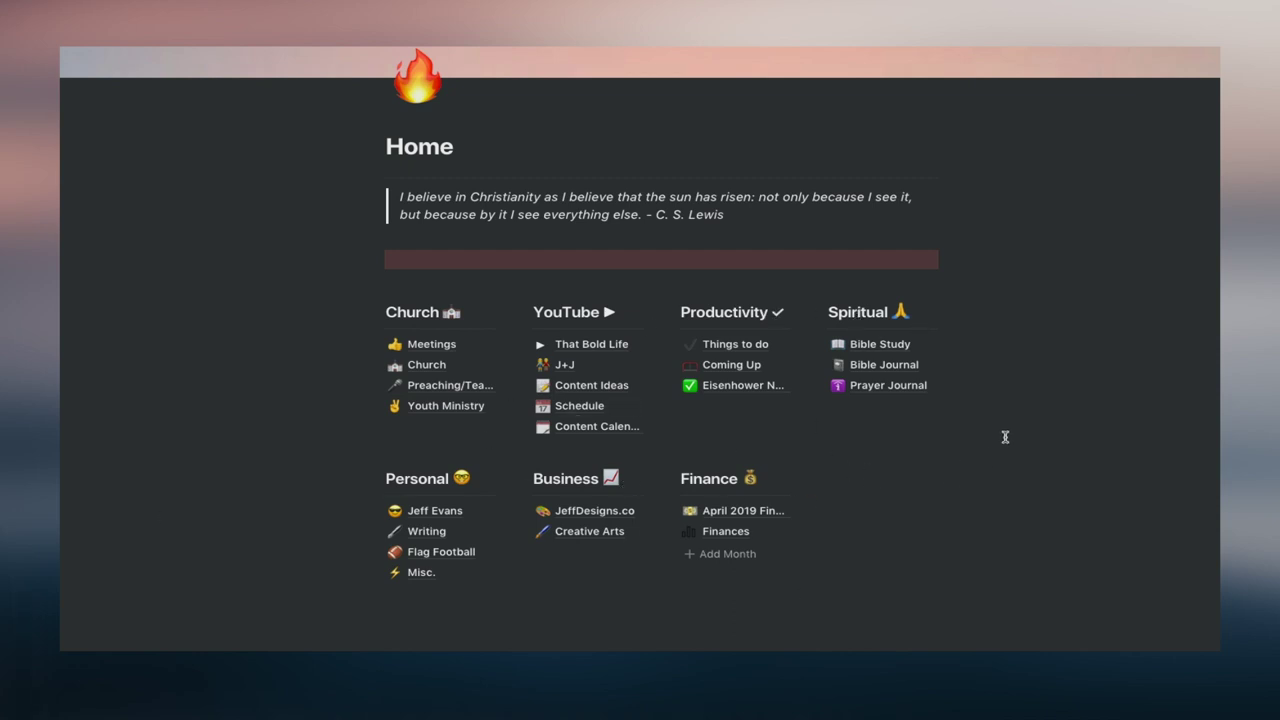
{"action": "triple_click", "coordinate": [731, 209]}
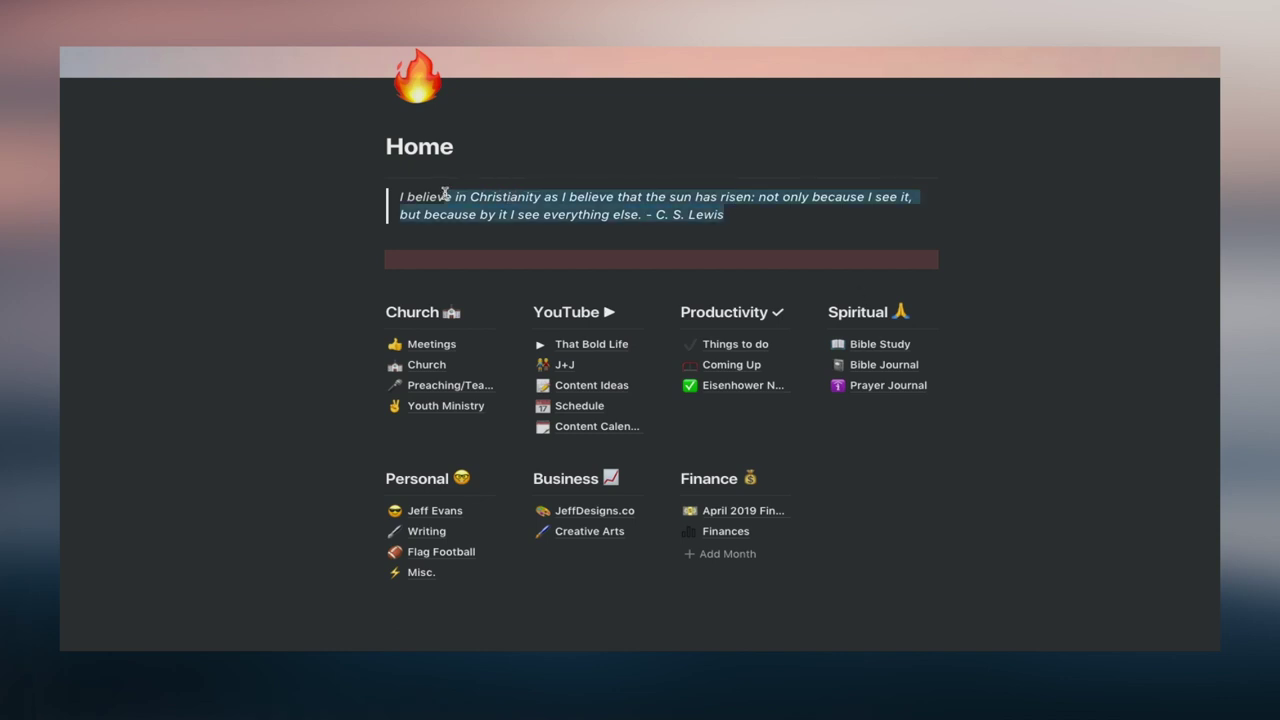
{"action": "left_click", "coordinate": [813, 222]}
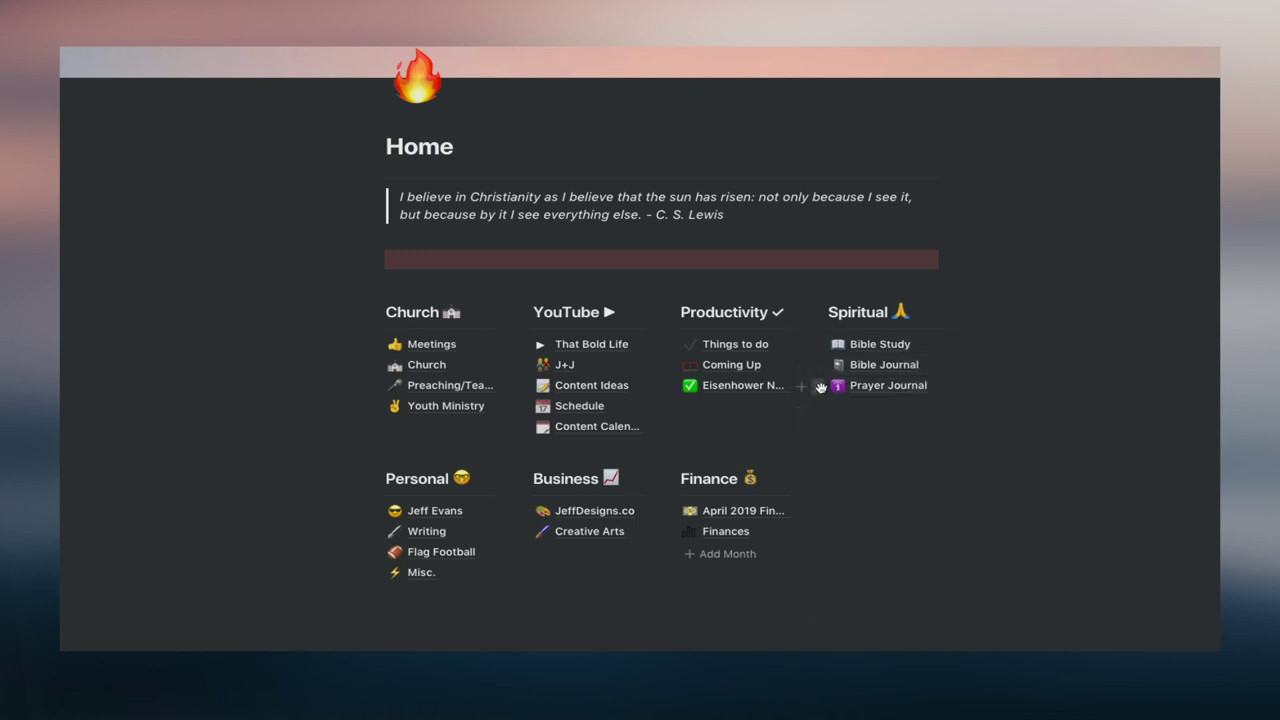
{"action": "mouse_move", "coordinate": [669, 385]}
{"action": "left_mouse_down"}
{"action": "mouse_move", "coordinate": [830, 405]}
{"action": "mouse_move", "coordinate": [684, 385]}
{"action": "left_mouse_up"}
{"action": "left_click_drag", "start_coordinate": [973, 411], "coordinate": [835, 335]}
{"action": "left_click", "coordinate": [985, 400]}
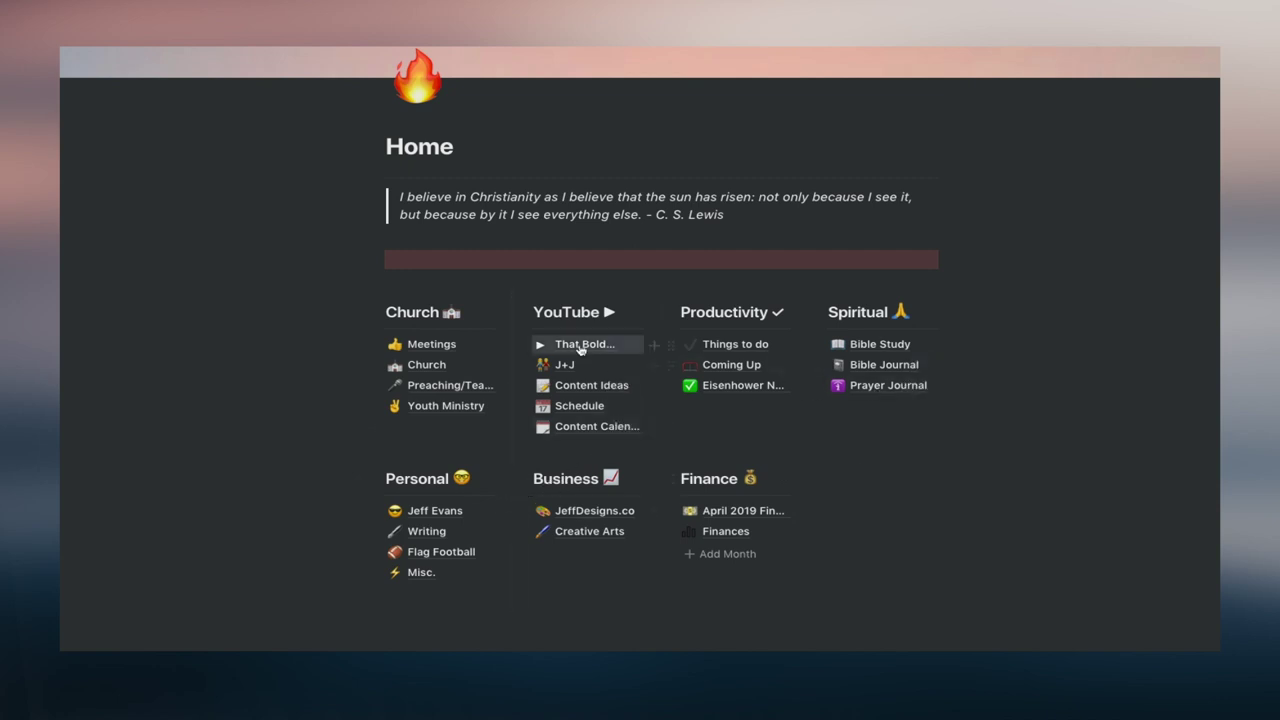
- Open the That Bold Life page under YouTube, browse its list of notes, and return to Home
{"action": "left_click", "coordinate": [603, 346]}
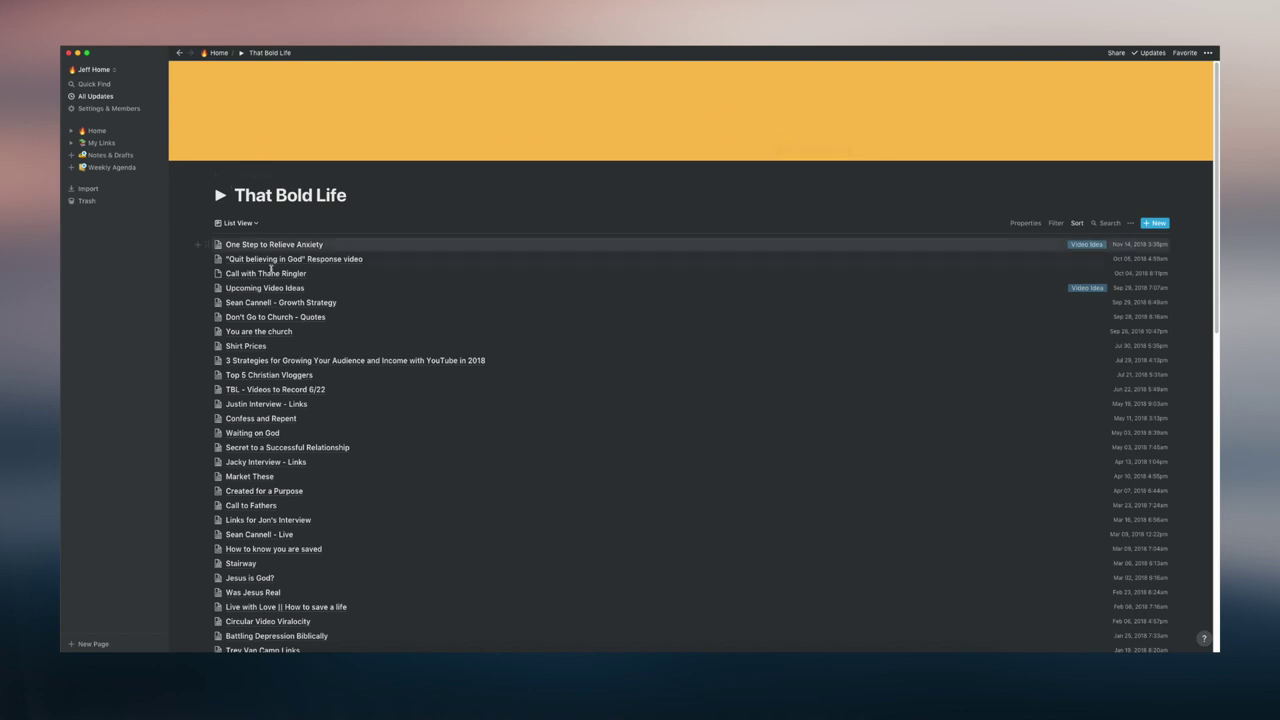
{"action": "scroll", "coordinate": [291, 340], "scroll_direction": "down", "scroll_amount": 3}
{"action": "scroll", "coordinate": [291, 340], "scroll_direction": "down", "scroll_amount": 10}
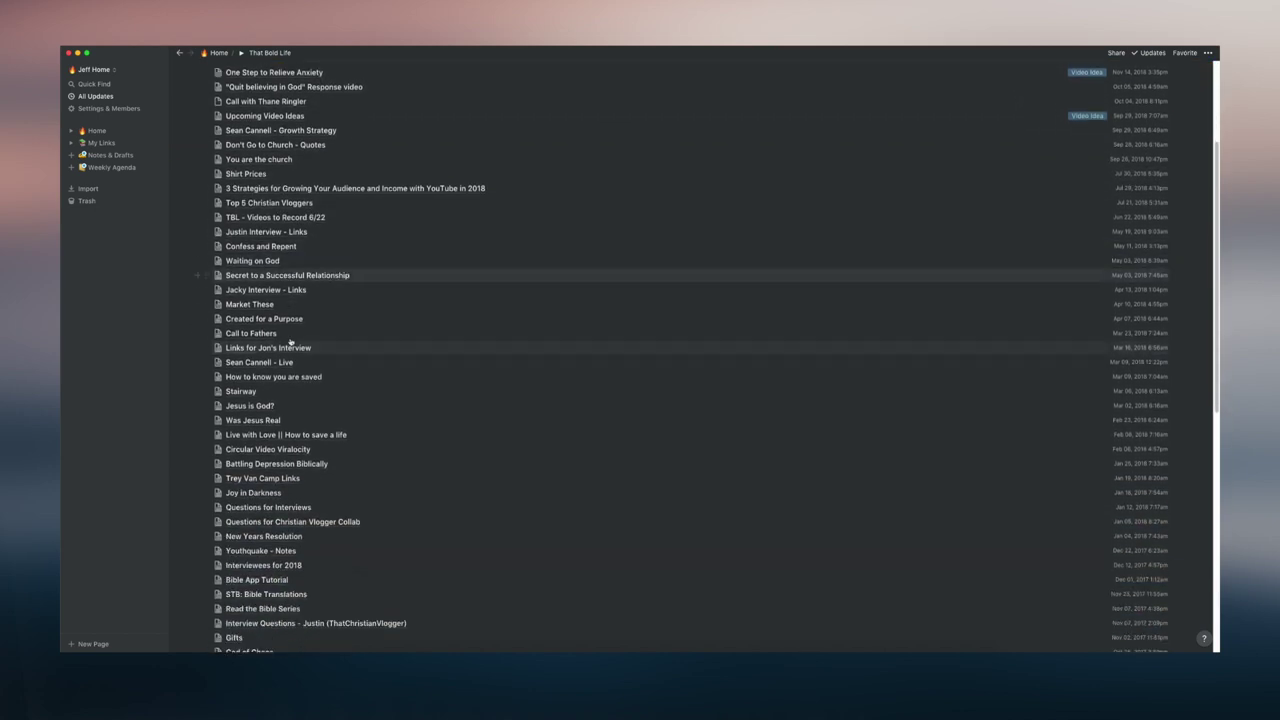
{"action": "scroll", "coordinate": [295, 354], "scroll_direction": "up", "scroll_amount": 7}
{"action": "scroll", "coordinate": [295, 354], "scroll_direction": "up", "scroll_amount": 4}
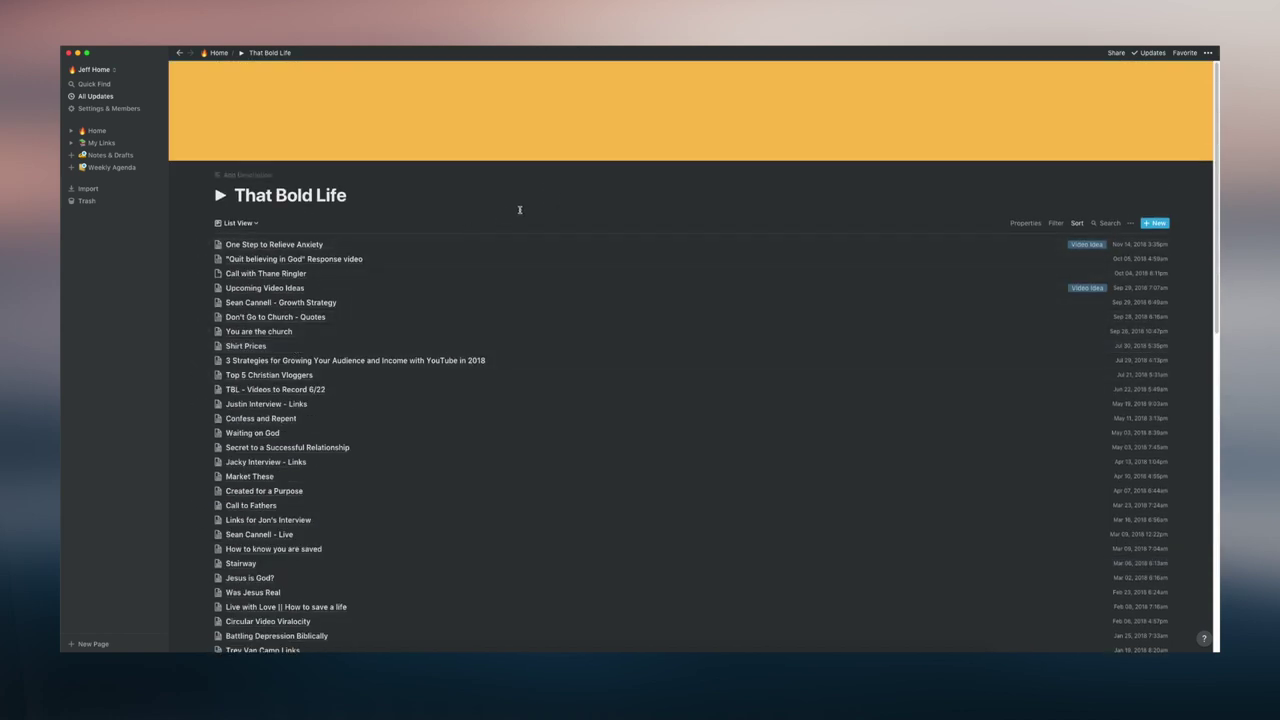
{"action": "key", "text": "super+bracketleft"}
{"action": "key", "text": "super+bracketright"}
{"action": "left_click", "coordinate": [214, 55]}
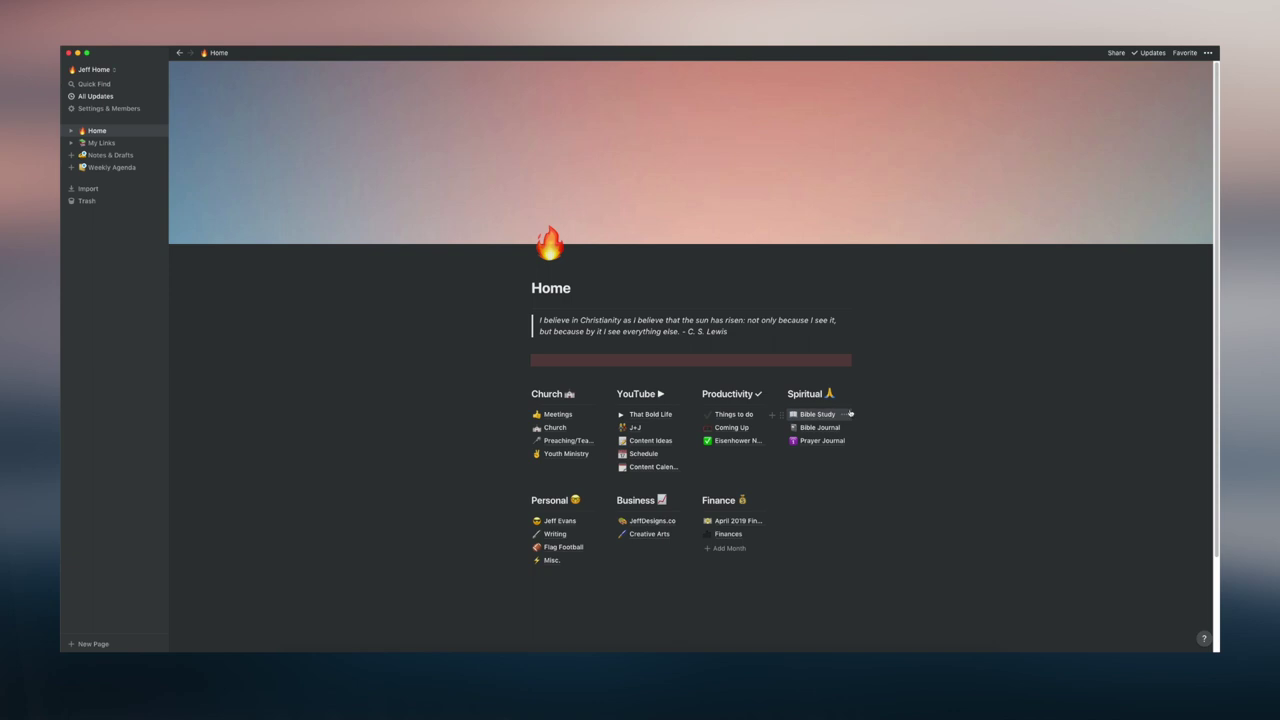
- Open the Bible Study page, review its S.O.A.P Bible Study page from Scripture to Prayer, and return to Bible Study
{"action": "left_click", "coordinate": [817, 414]}
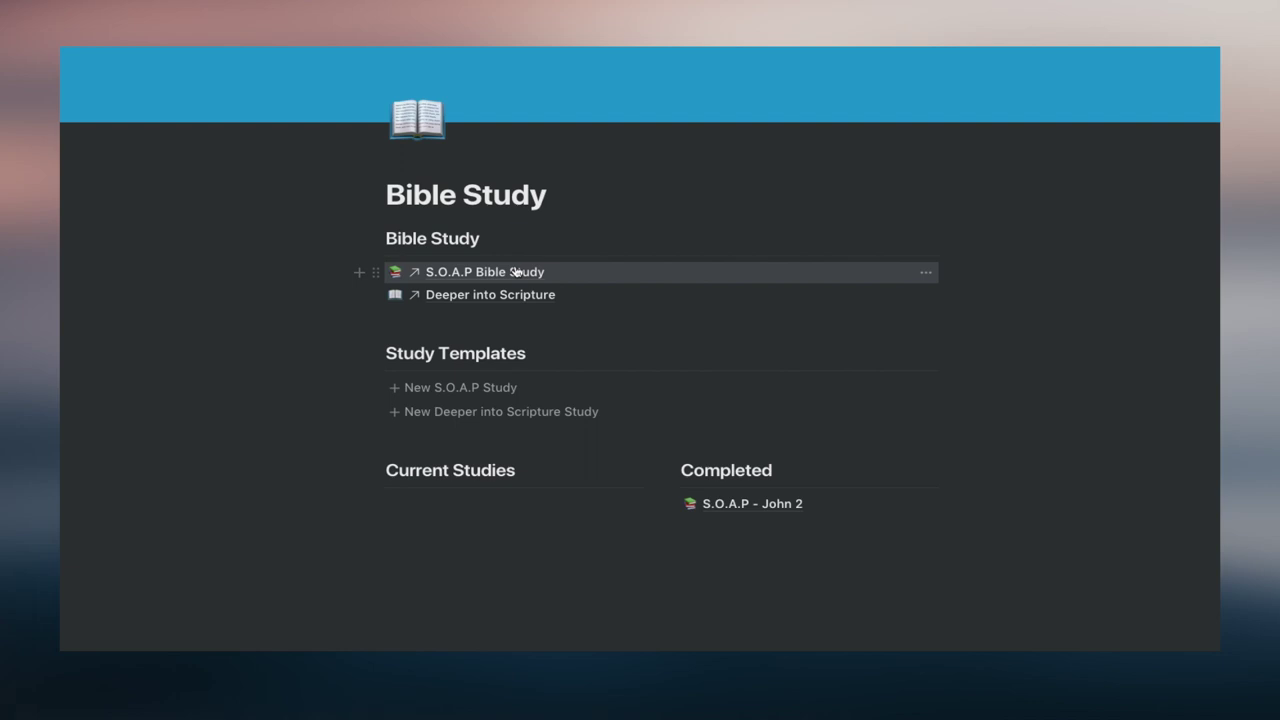
{"action": "left_click", "coordinate": [515, 272]}
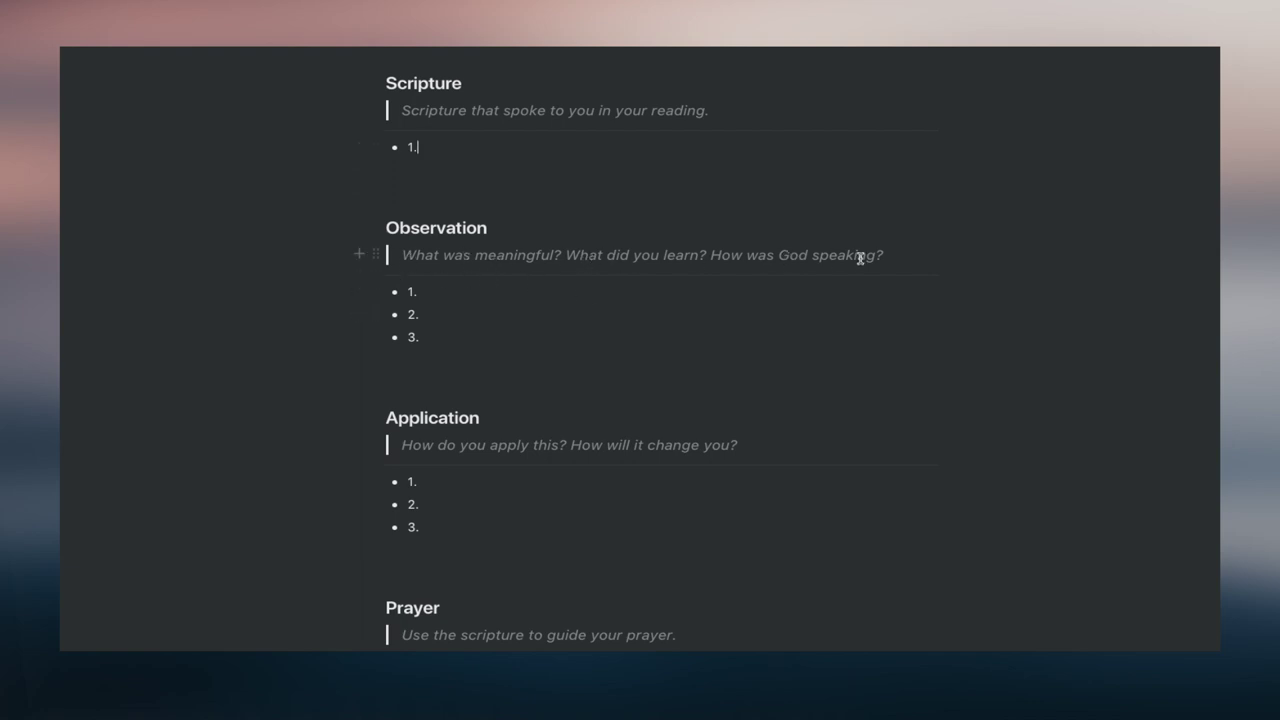
{"action": "scroll", "coordinate": [870, 372], "scroll_direction": "down", "scroll_amount": 1}
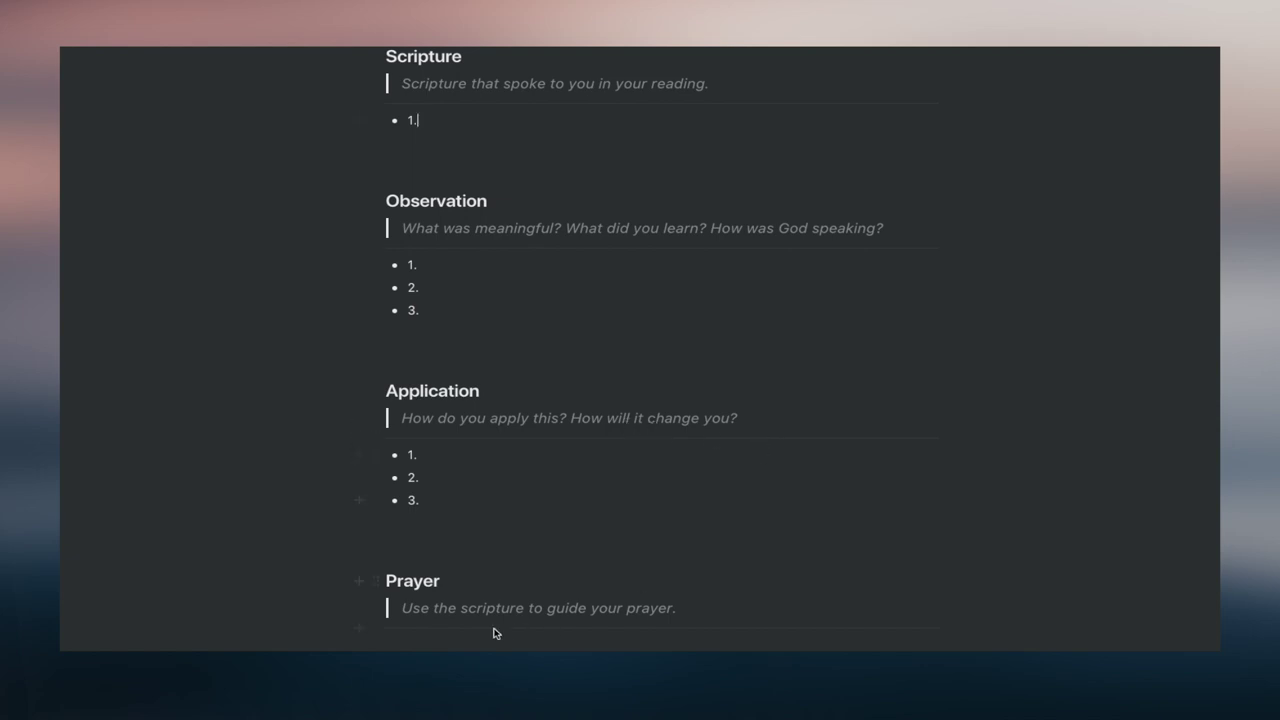
{"action": "scroll", "coordinate": [471, 632], "scroll_direction": "down", "scroll_amount": 1}
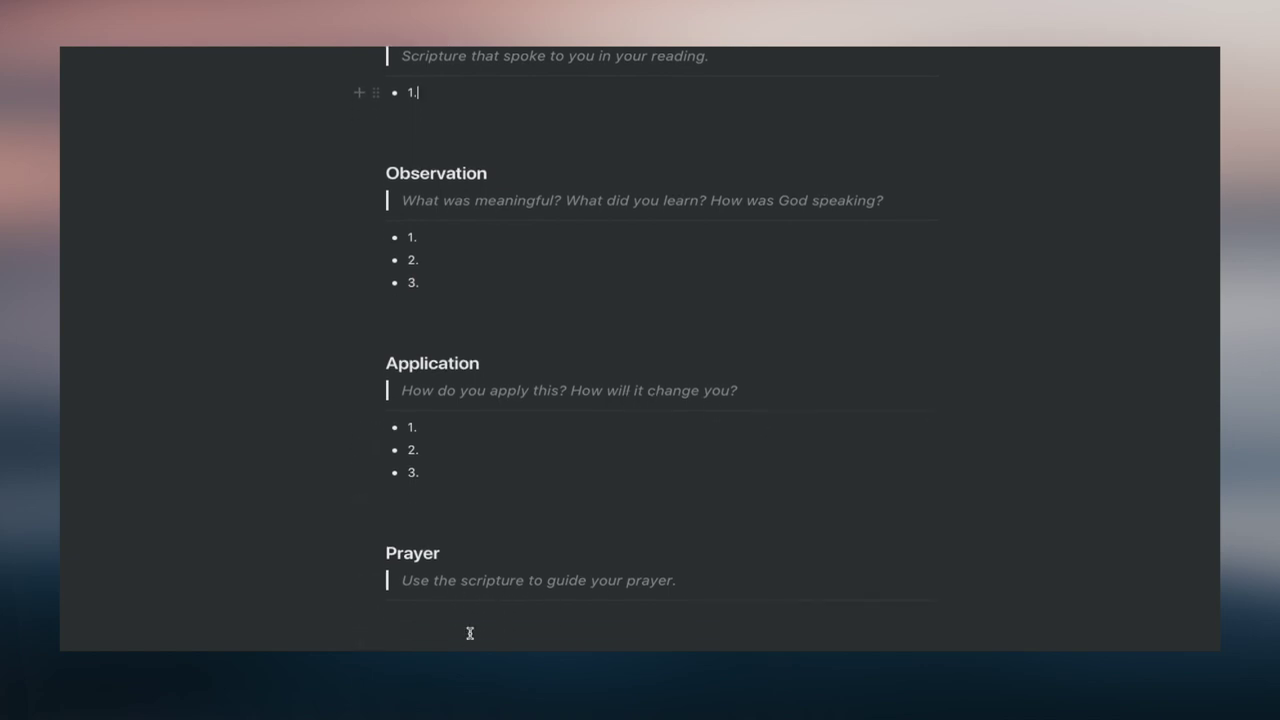
{"action": "left_click", "coordinate": [480, 625]}
{"action": "scroll", "coordinate": [551, 591], "scroll_direction": "up", "scroll_amount": 1}
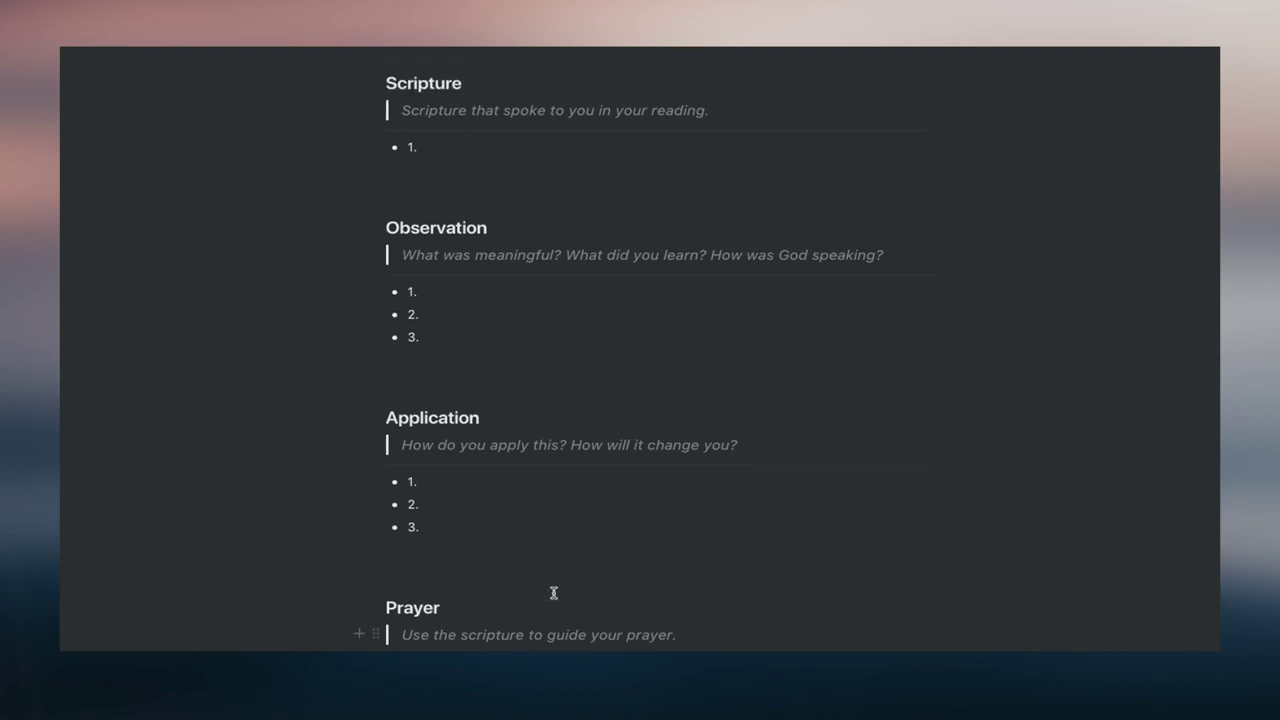
{"action": "key", "text": "super+bracketleft"}
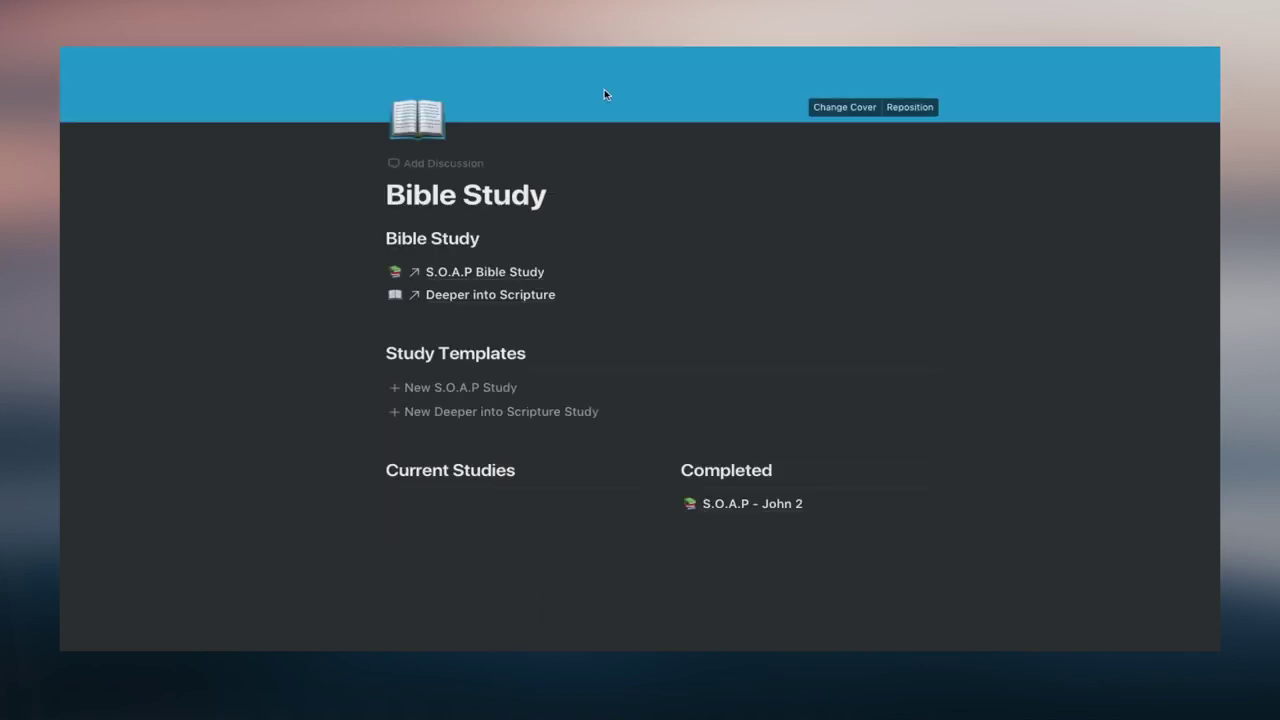
- Review the four reading sections of the Deeper into Scripture page, and return to Bible Study
{"action": "left_click", "coordinate": [498, 296]}
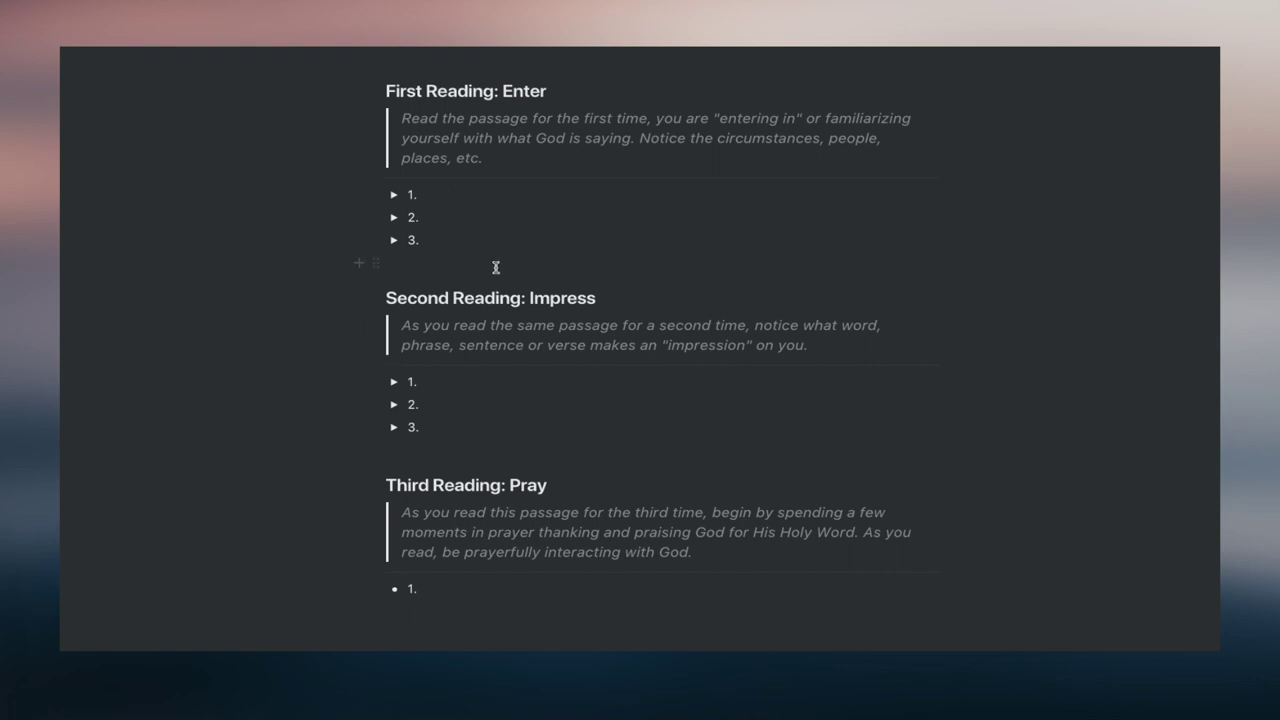
{"action": "scroll", "coordinate": [496, 268], "scroll_direction": "down", "scroll_amount": 3}
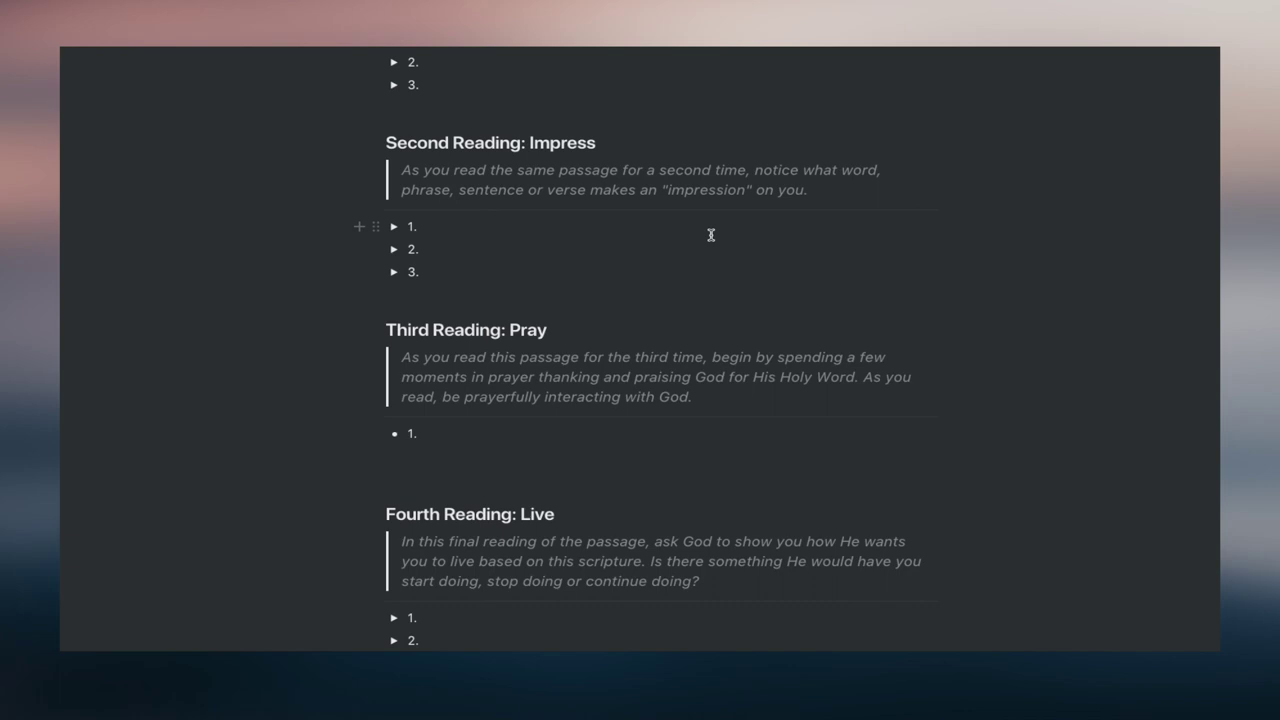
{"action": "scroll", "coordinate": [790, 326], "scroll_direction": "down", "scroll_amount": 1}
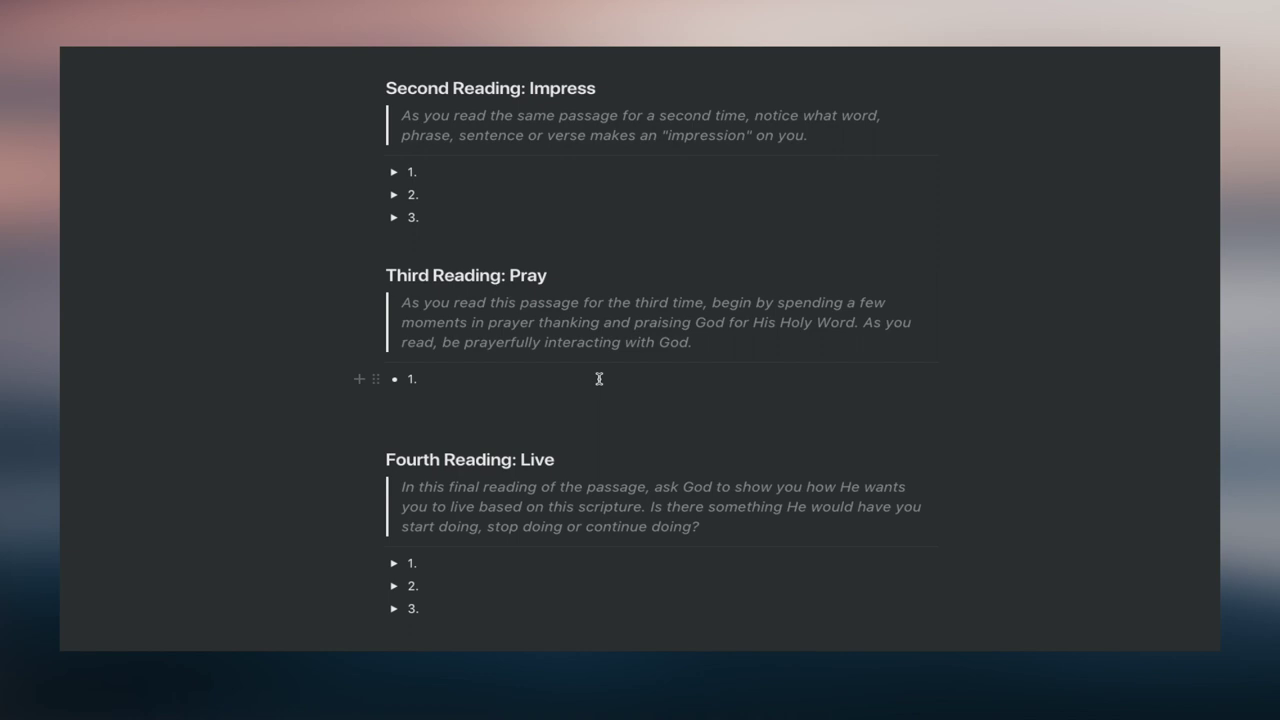
{"action": "scroll", "coordinate": [599, 379], "scroll_direction": "down", "scroll_amount": 1}
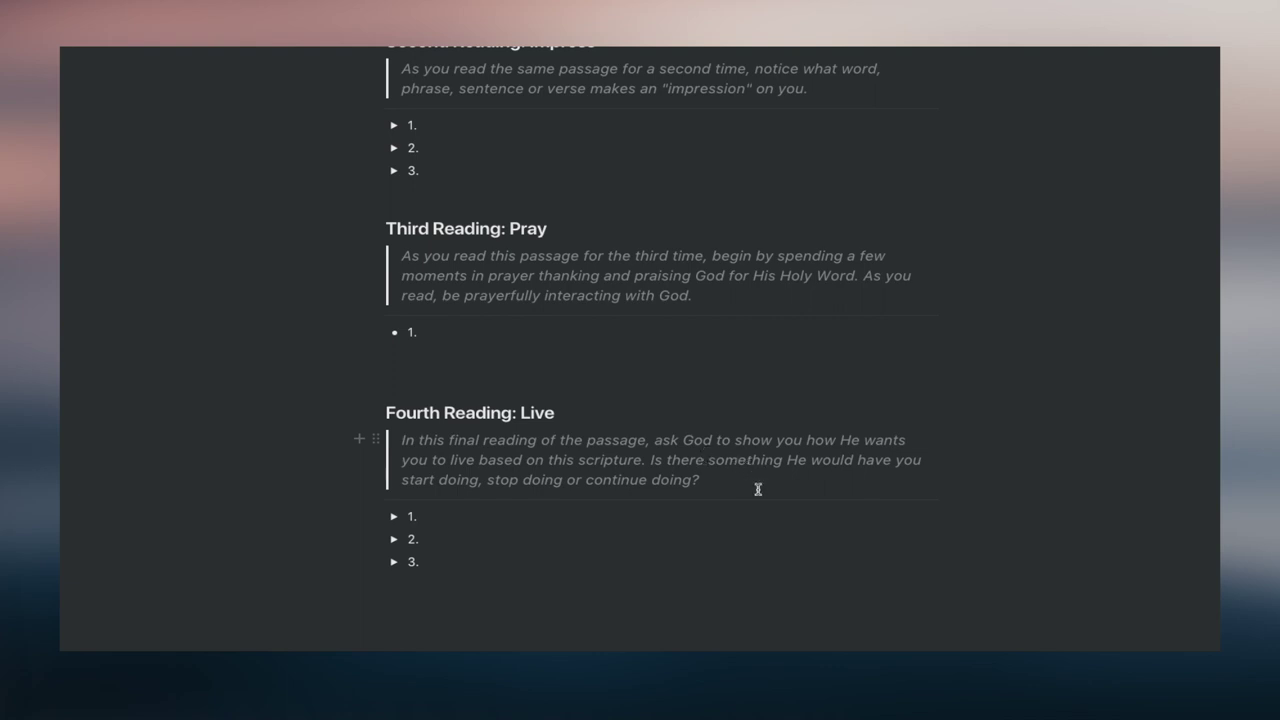
{"action": "scroll", "coordinate": [757, 486], "scroll_direction": "up", "scroll_amount": 3}
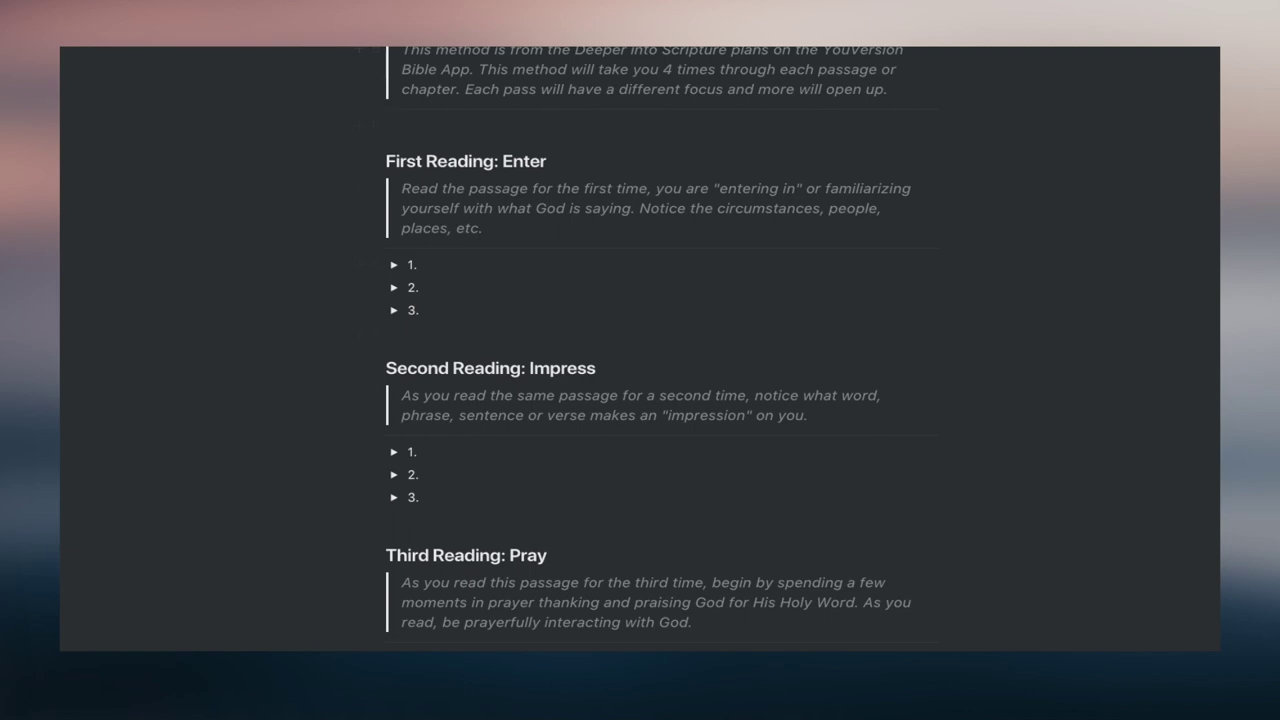
{"action": "key", "text": "super+bracketleft"}
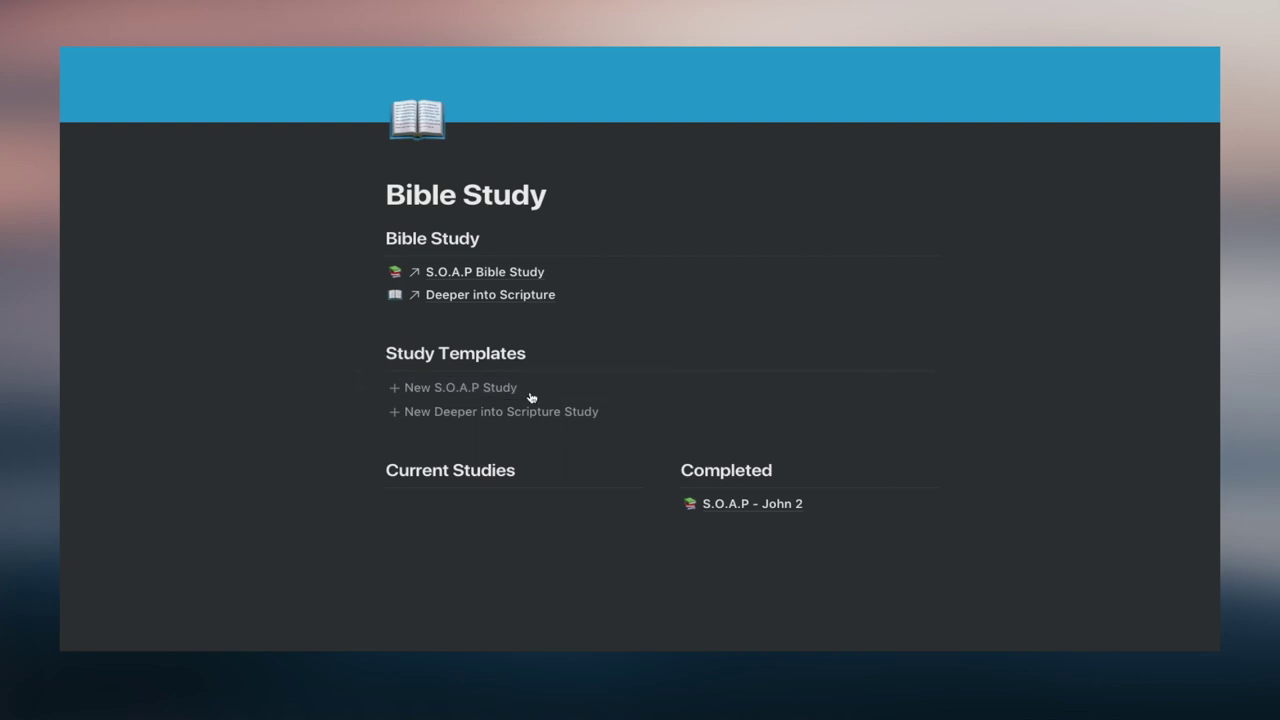
- Recheck the S.O.A.P Bible Study page and the block options of its Scripture heading, and go back to Bible Study
{"action": "left_click", "coordinate": [479, 272]}
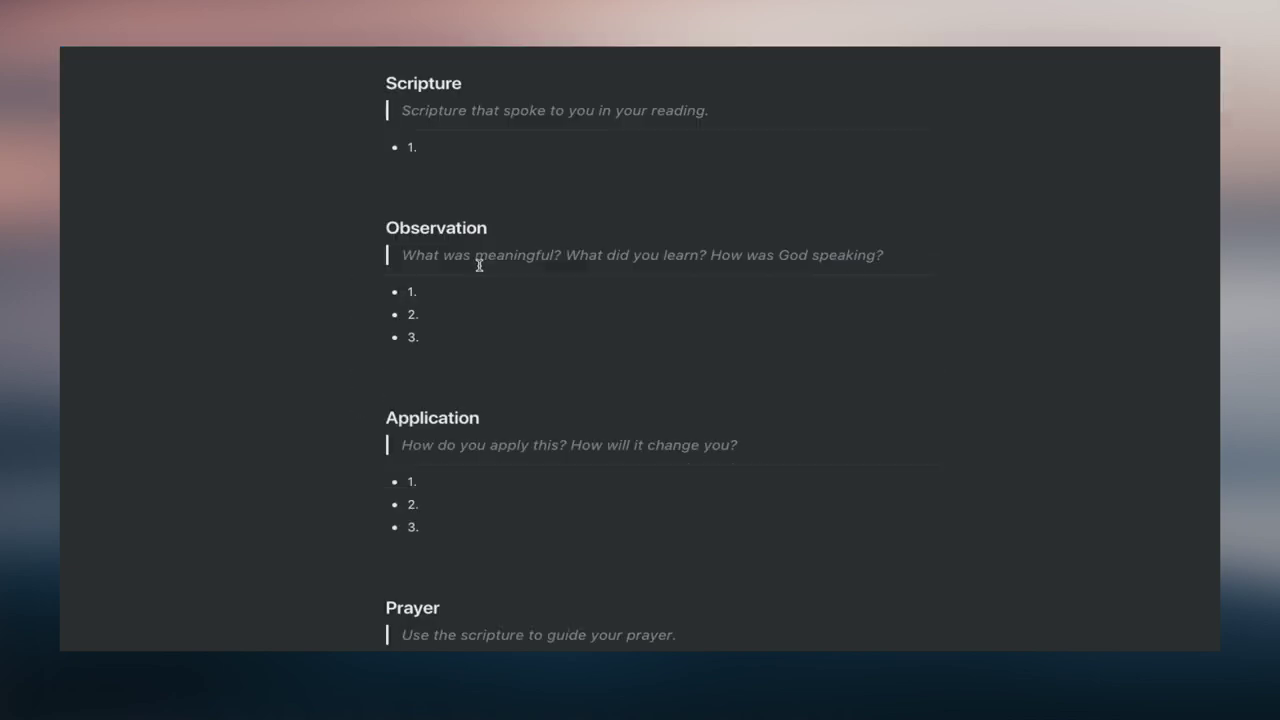
{"action": "scroll", "coordinate": [580, 613], "scroll_direction": "down", "scroll_amount": 1}
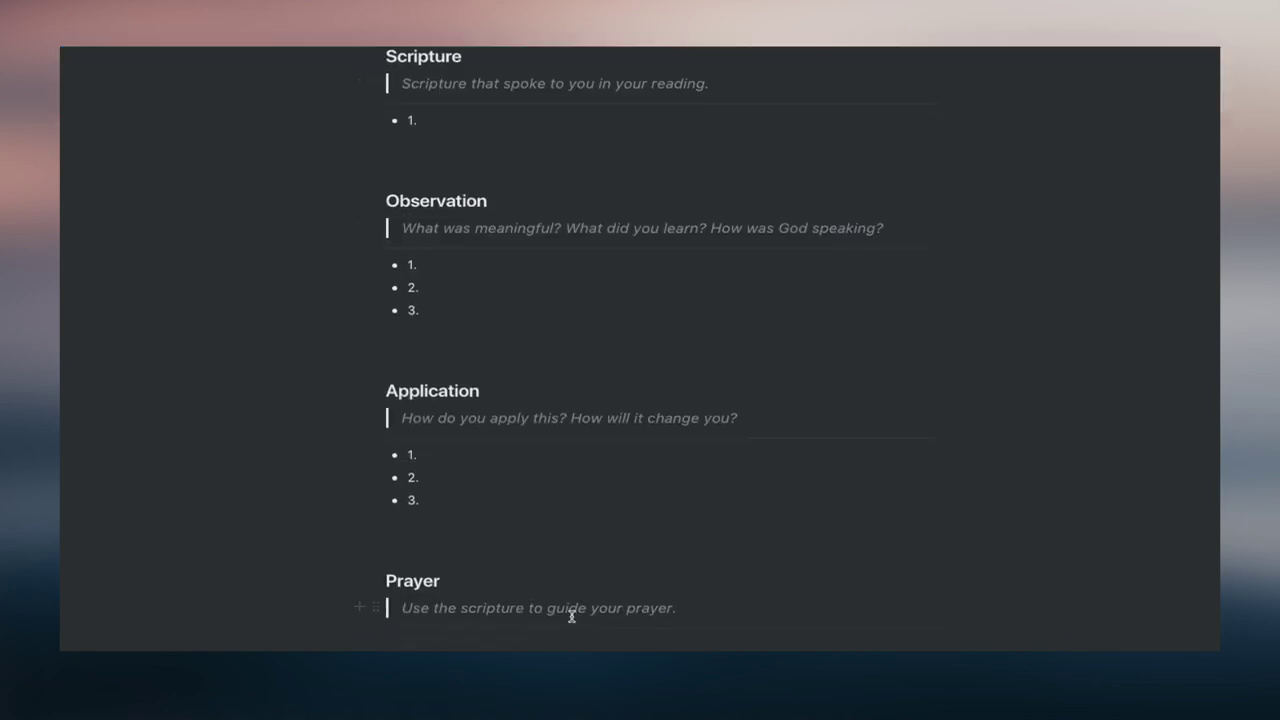
{"action": "scroll", "coordinate": [566, 609], "scroll_direction": "up", "scroll_amount": 1}
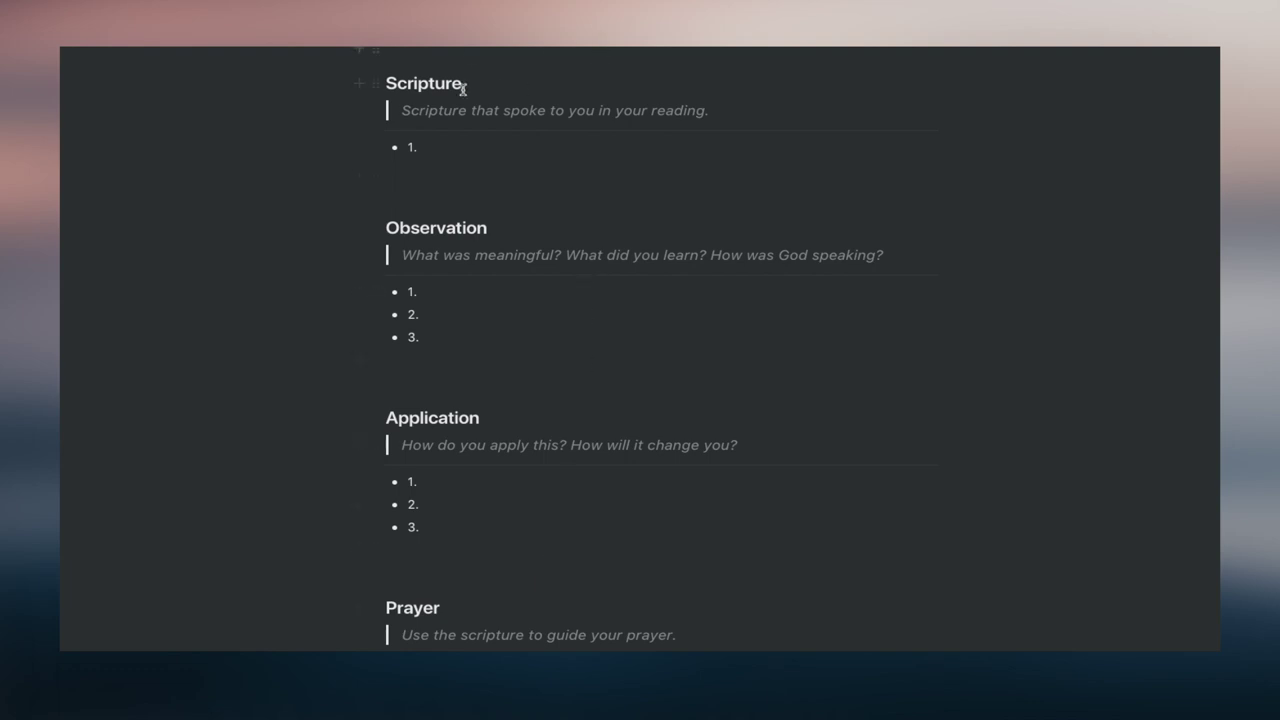
{"action": "left_click", "coordinate": [376, 83]}
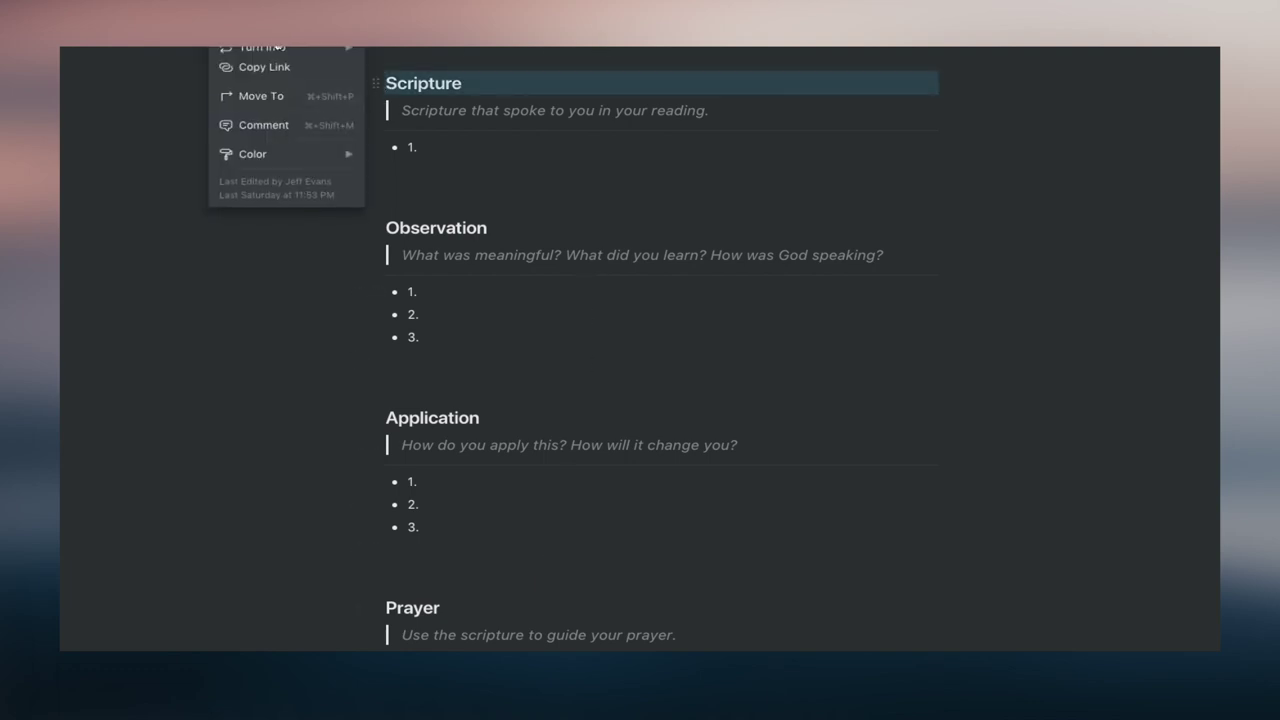
{"action": "key", "text": "Escape"}
{"action": "key", "text": "super+bracketleft"}
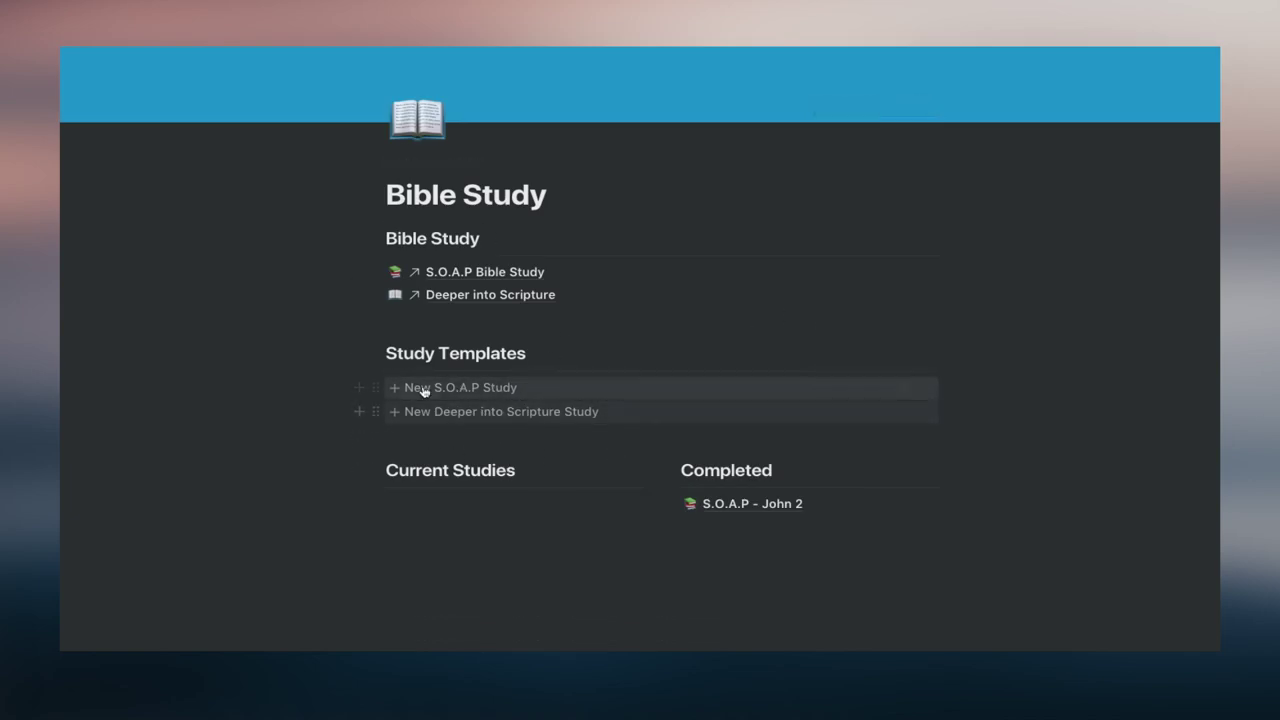
- Create a new S.O.A.P study from the template, title it "S.O.A.P - John 3", and return to the Bible Study page
{"action": "left_click", "coordinate": [496, 388]}
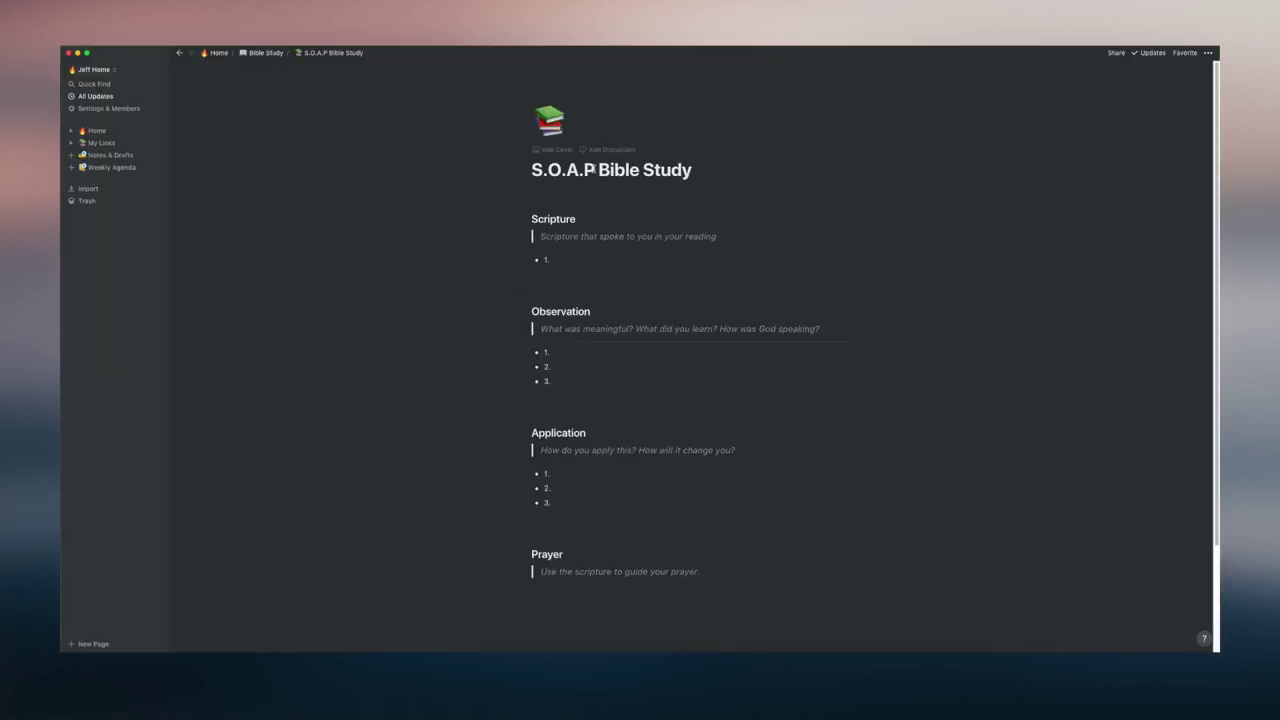
{"action": "left_click_drag", "start_coordinate": [594, 170], "coordinate": [714, 168]}
{"action": "key", "text": "BackSpace"}
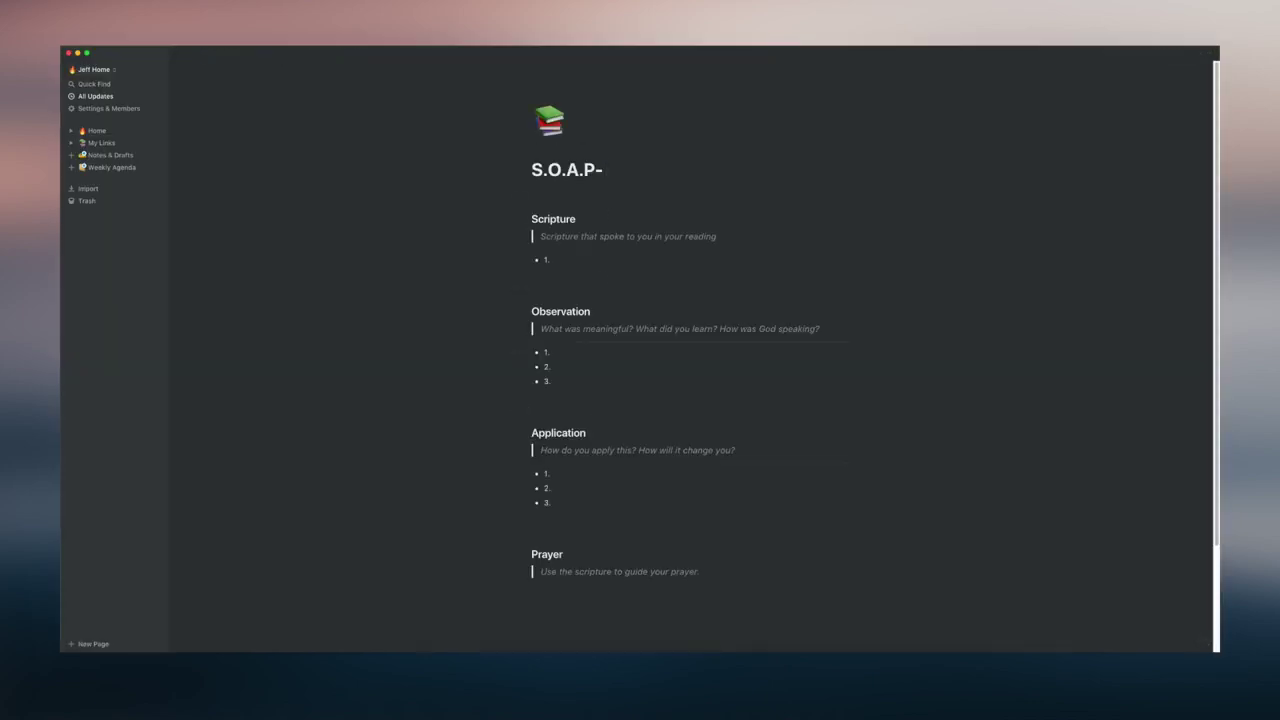
{"action": "type", "text": "- John 3"}
{"action": "left_click", "coordinate": [263, 52]}
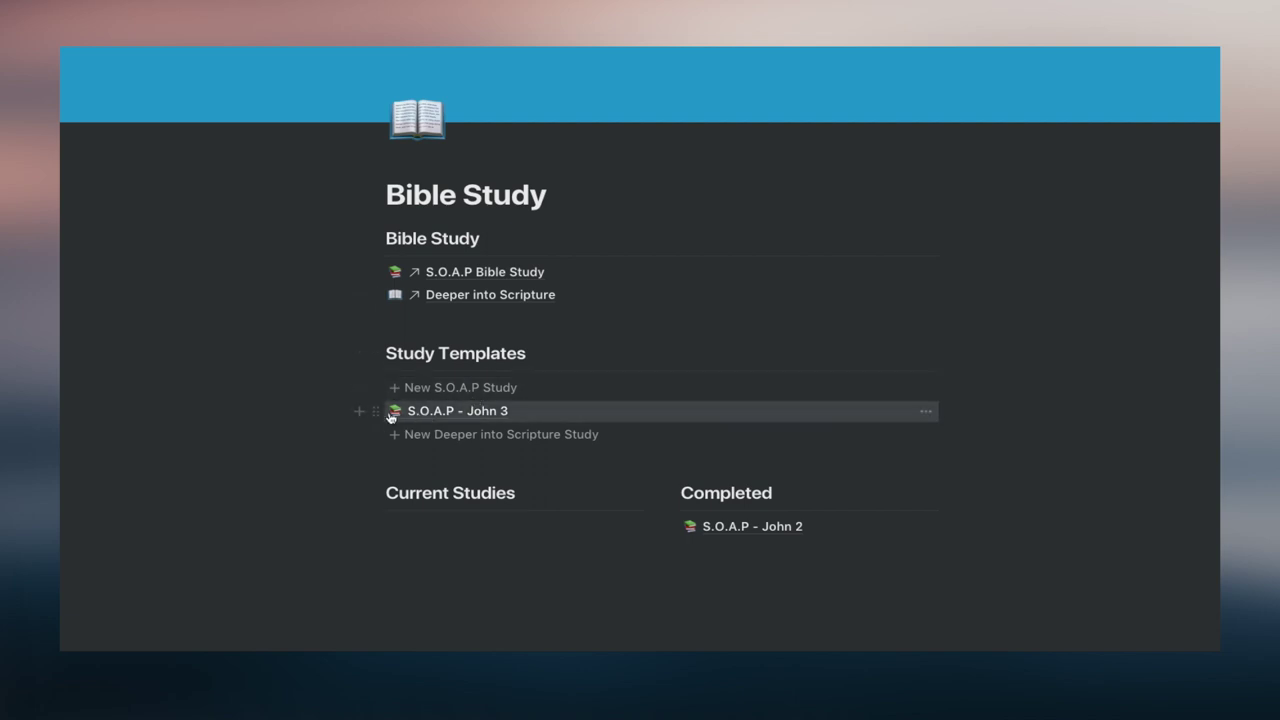
- Move S.O.A.P - John 3 under Current Studies and open it side by side with the John 3 passage on ESV.org
{"action": "left_click_drag", "start_coordinate": [374, 411], "coordinate": [384, 521]}
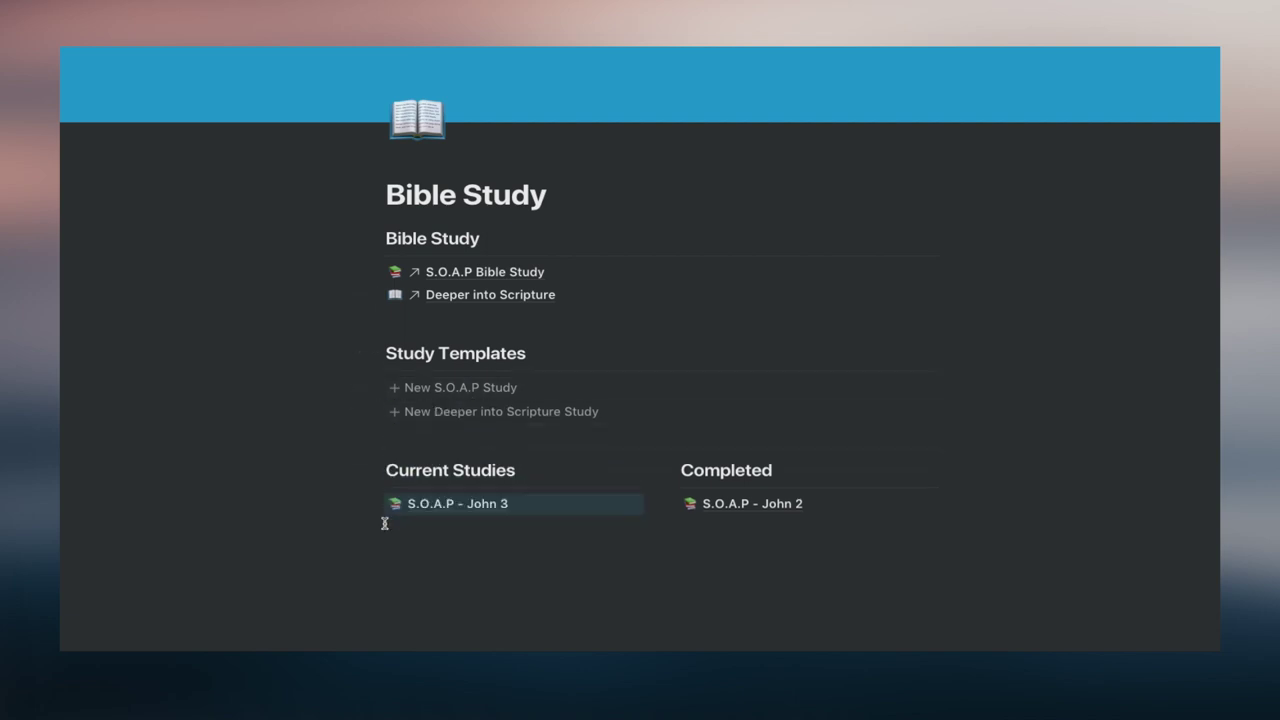
{"action": "left_click", "coordinate": [474, 506]}
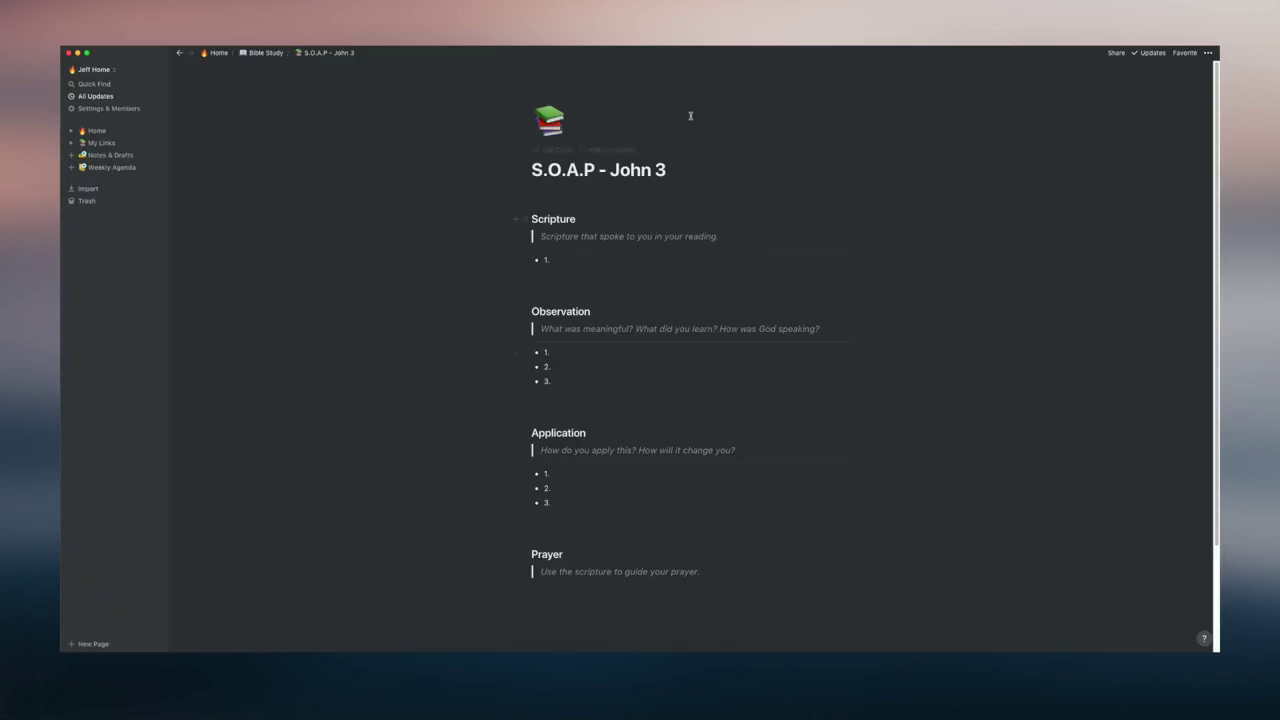
{"action": "key", "text": "ctrl+alt+Left"}
{"action": "key", "text": "ctrl+alt+Right"}
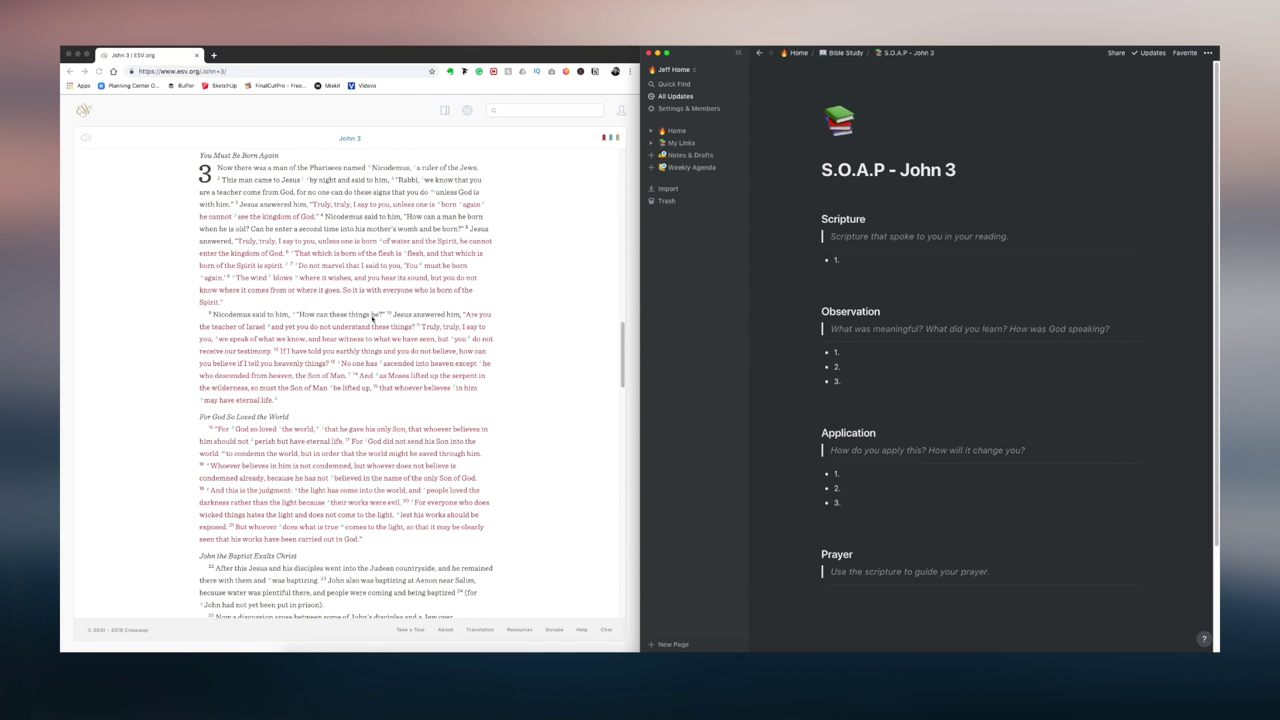
- Replace the Scripture placeholder with the verse from "For God so loved the world" through "have eternal life.", ending with the reference "- John 3:16"
{"action": "scroll", "coordinate": [373, 318], "scroll_direction": "down", "scroll_amount": 1}
{"action": "scroll", "coordinate": [373, 318], "scroll_direction": "up", "scroll_amount": 2}
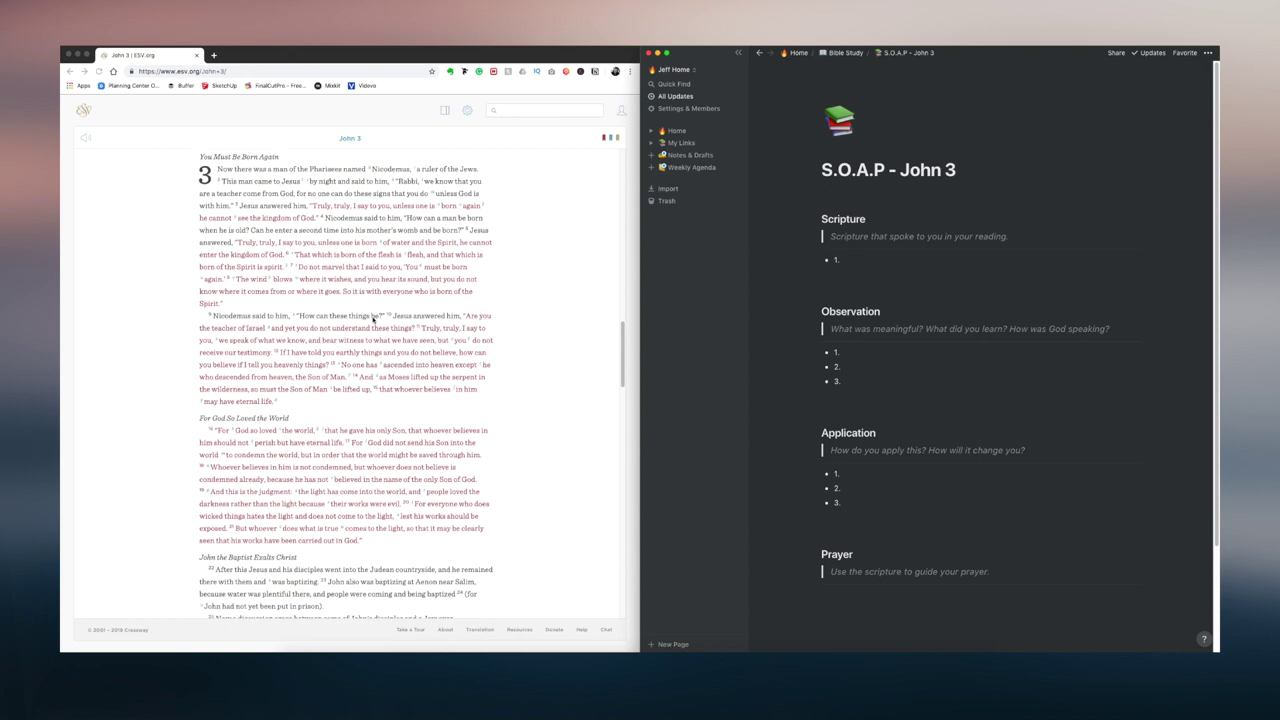
{"action": "scroll", "coordinate": [984, 239], "scroll_direction": "down", "scroll_amount": 1}
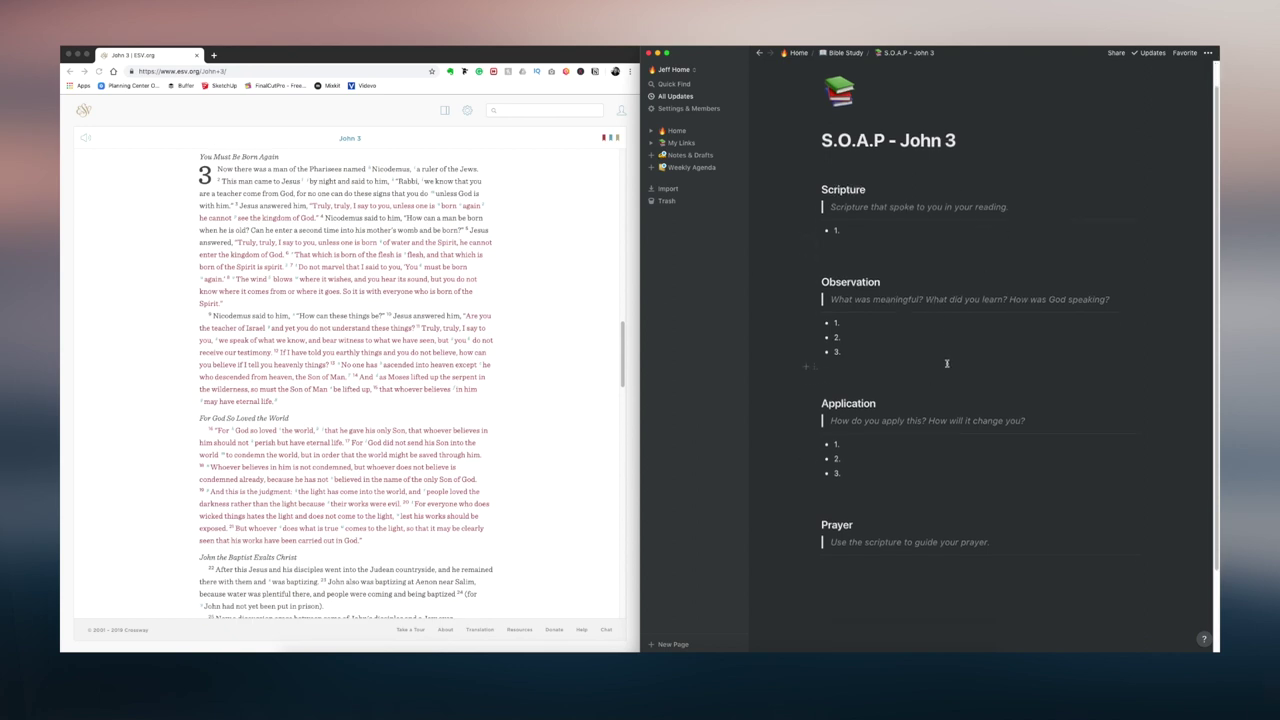
{"action": "left_click", "coordinate": [872, 230]}
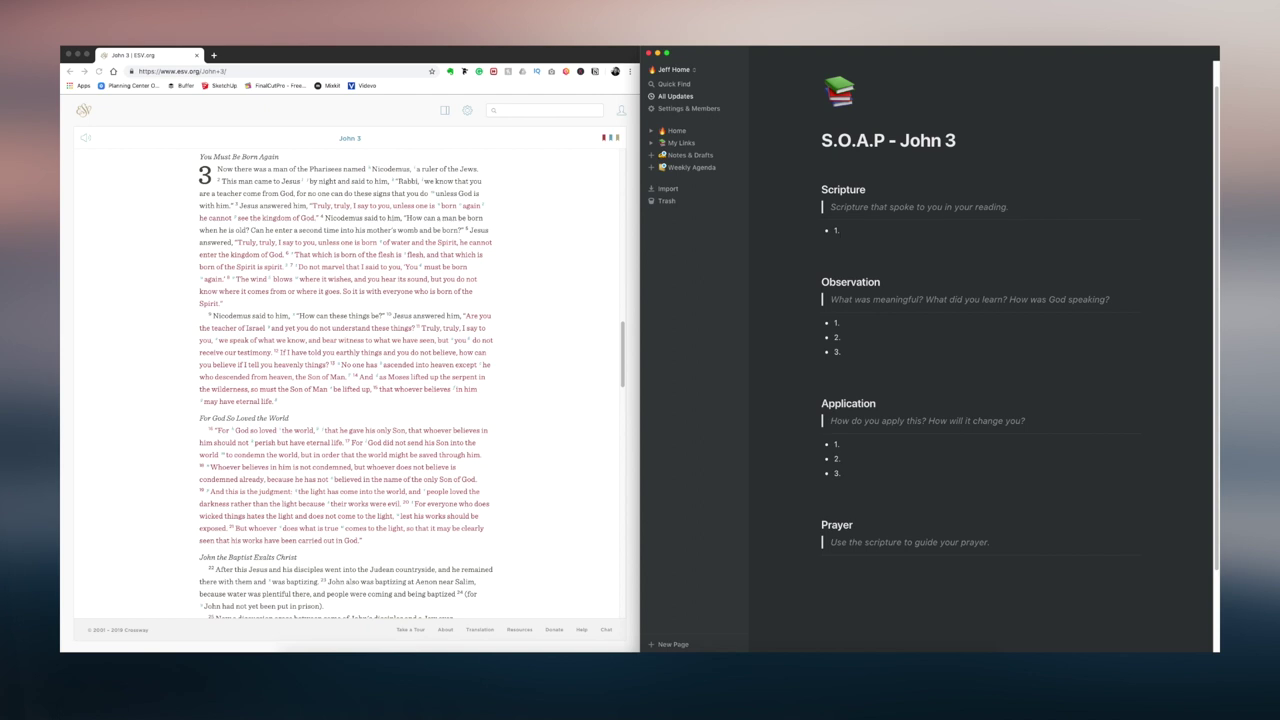
{"action": "scroll", "coordinate": [610, 373], "scroll_direction": "down", "scroll_amount": 2}
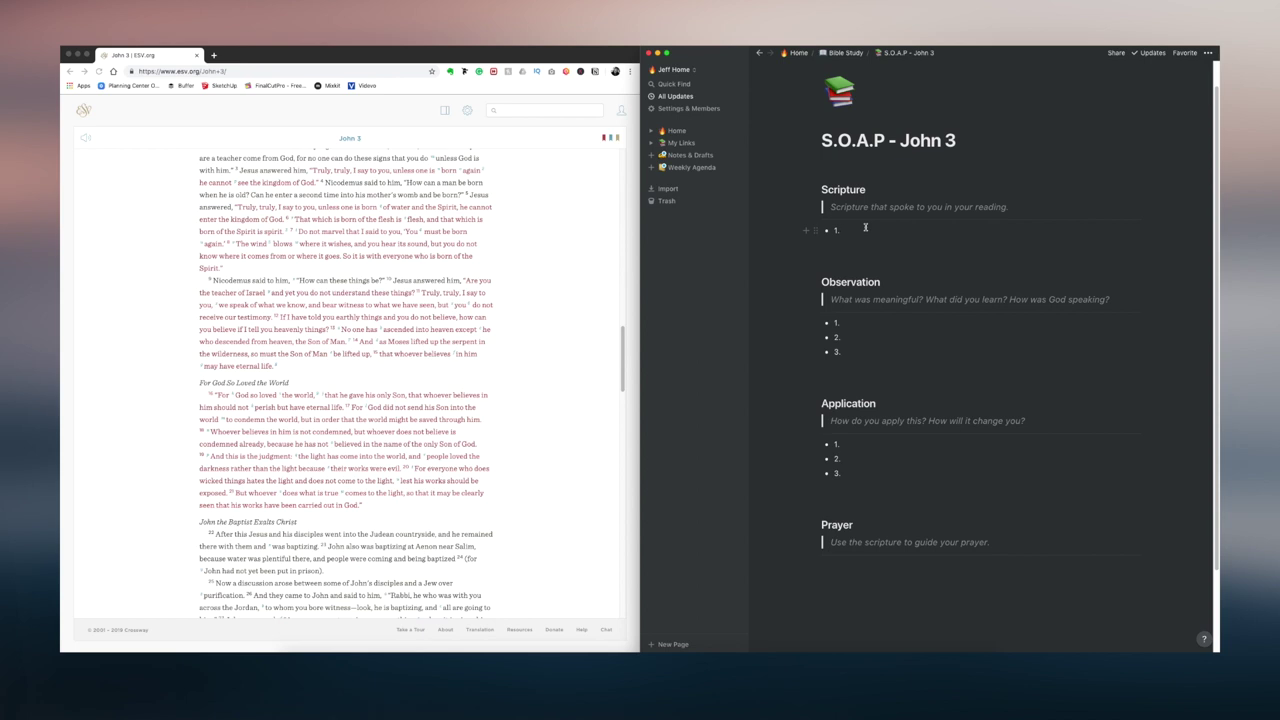
{"action": "key", "text": "BackSpace"}
{"action": "key", "text": "BackSpace"}
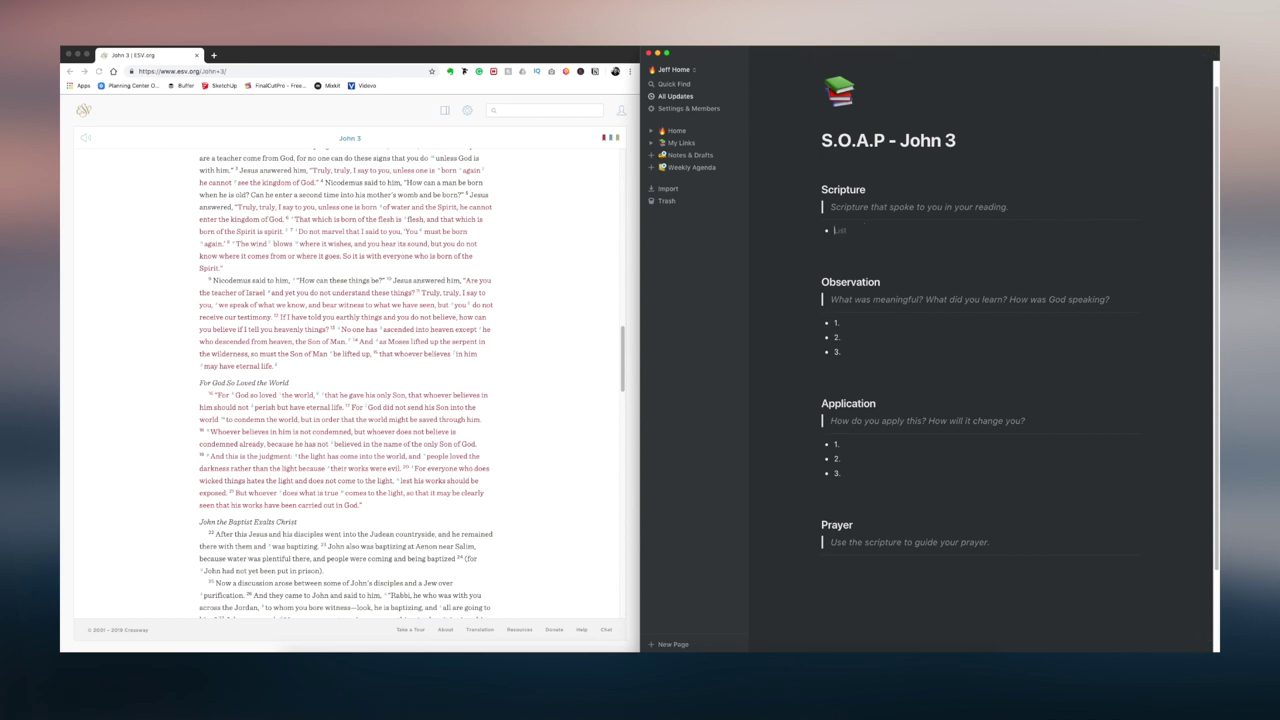
{"action": "type", "text": "FOr"}
{"action": "key", "text": "BackSpace"}
{"action": "key", "text": "BackSpace"}
{"action": "type", "text": "“For God so loved the world, that He gave His only Son, that whoever believes in Him should not perish but ha"}
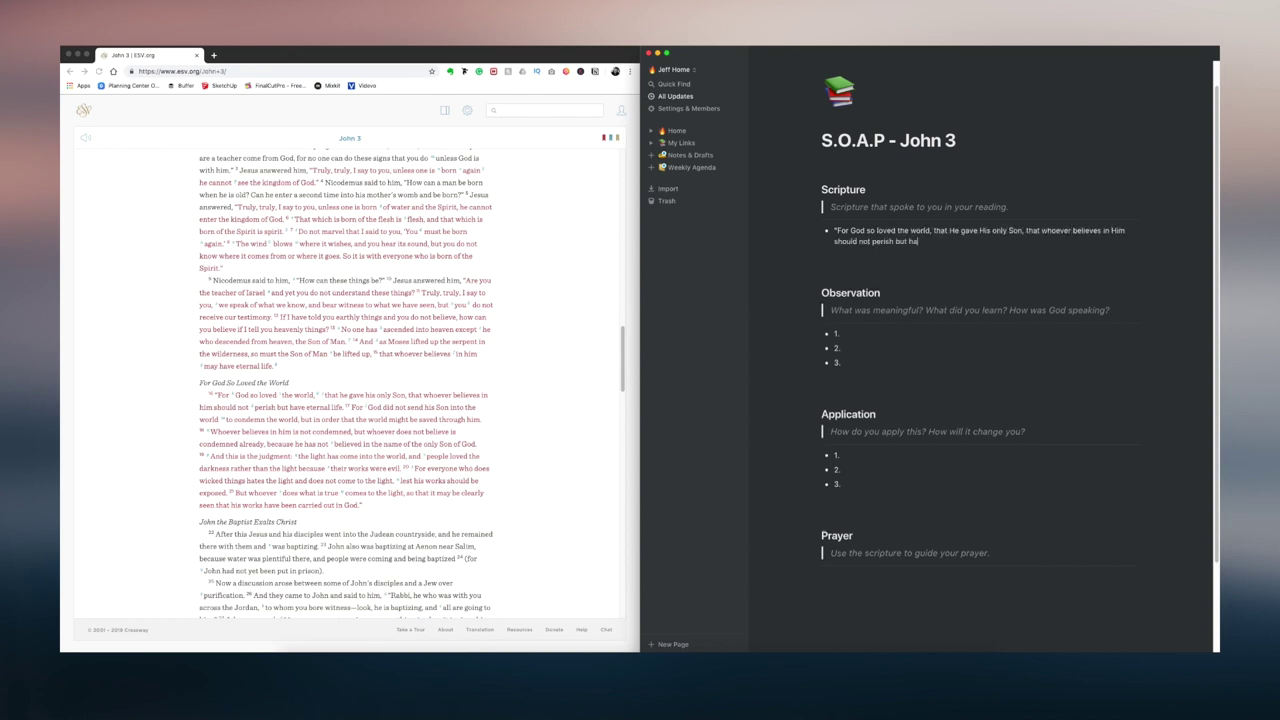
{"action": "type", "text": "ve eternal life. -"}
{"action": "type", "text": "John 3:16"}
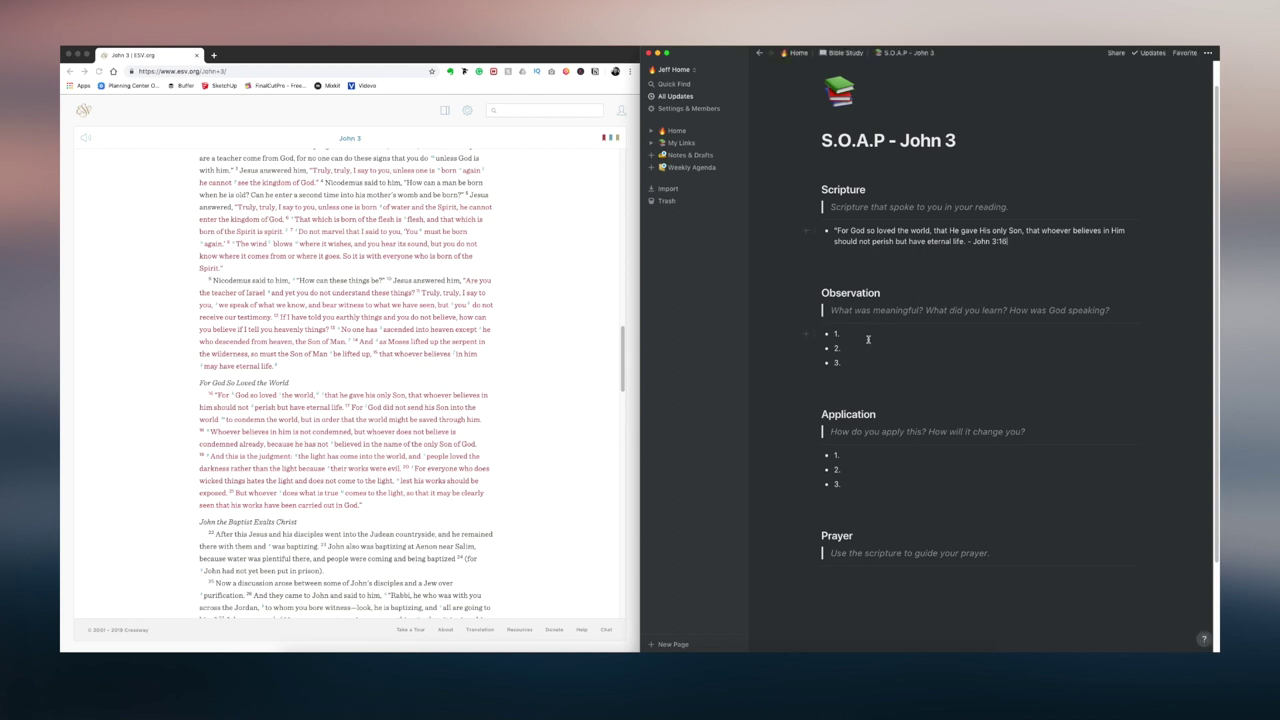
{"action": "key", "text": "Return"}
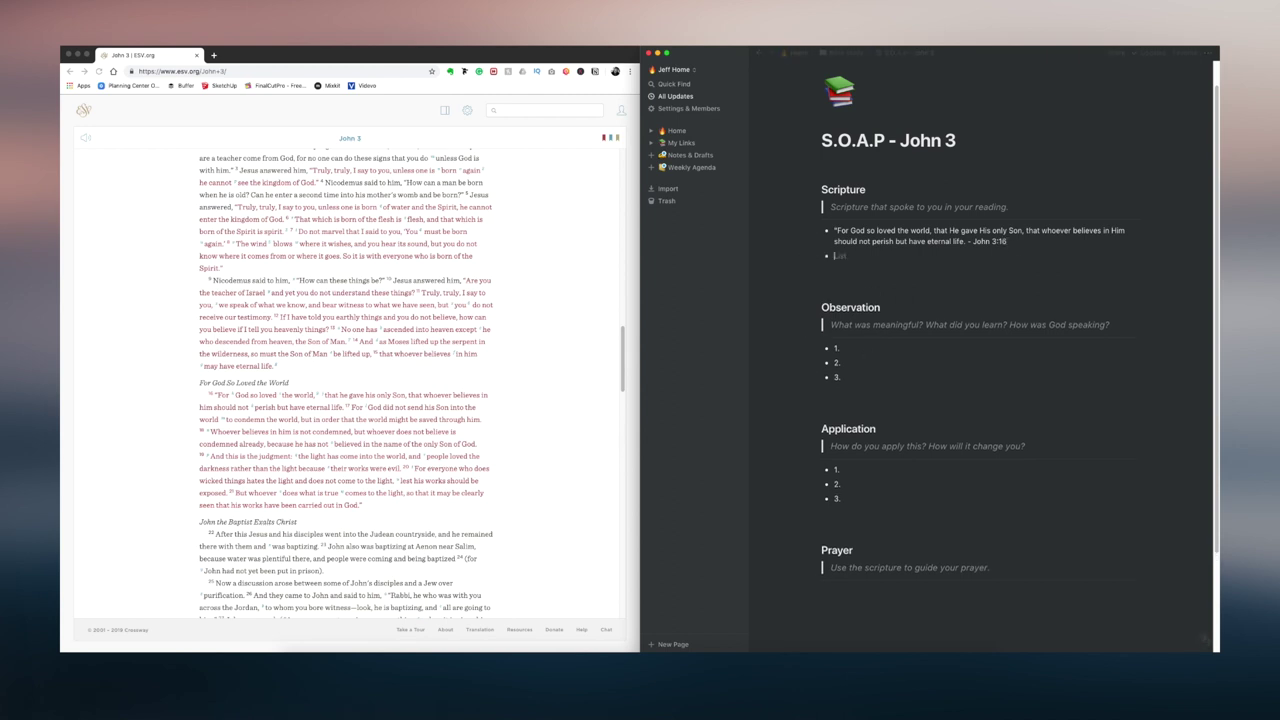
{"action": "type", "text": "lkasjdflasjdf"}
{"action": "key", "text": "super+a"}
{"action": "key", "text": "BackSpace"}
{"action": "key", "text": "BackSpace"}
{"action": "key", "text": "BackSpace"}
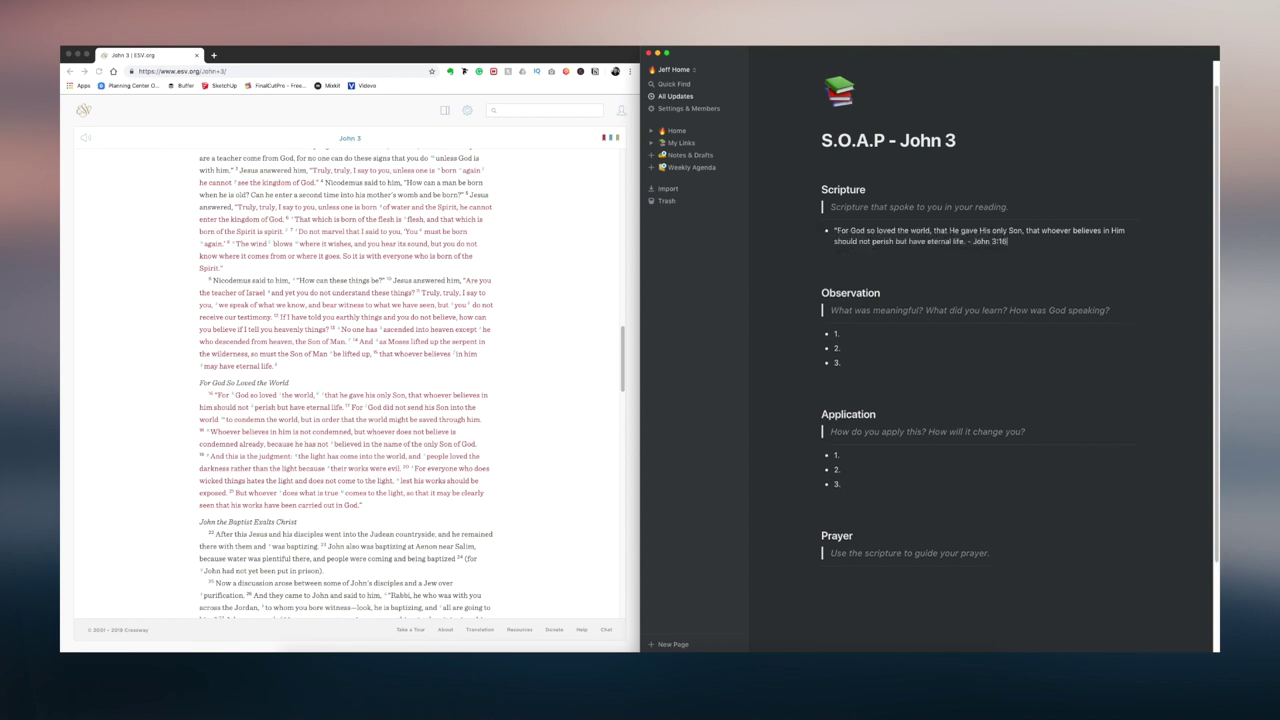
- Replace the first Observation placeholder with "The similarity between God's only Son and Abraham's only son being offered is interesting."
{"action": "left_click", "coordinate": [841, 334]}
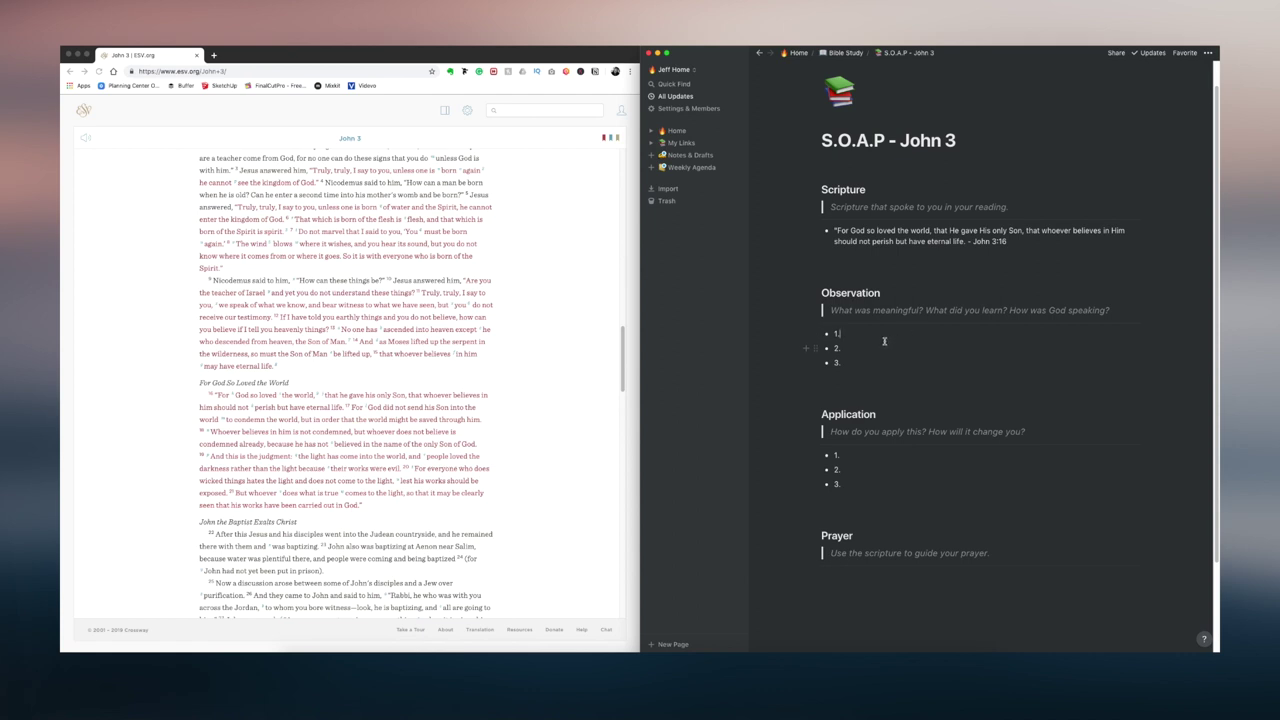
{"action": "key", "text": "BackSpace"}
{"action": "key", "text": "BackSpace"}
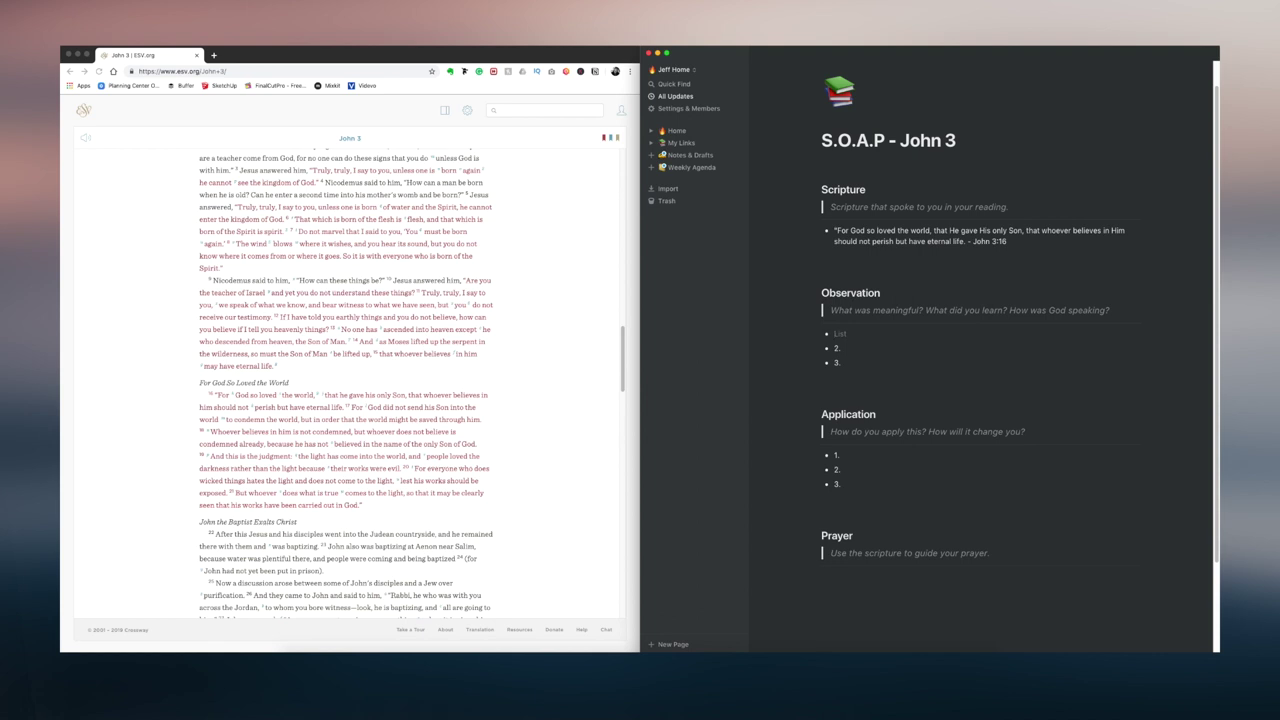
{"action": "type", "text": "The similarity between God's only Son and Abraham's ono"}
{"action": "type", "text": "y son being offered is "}
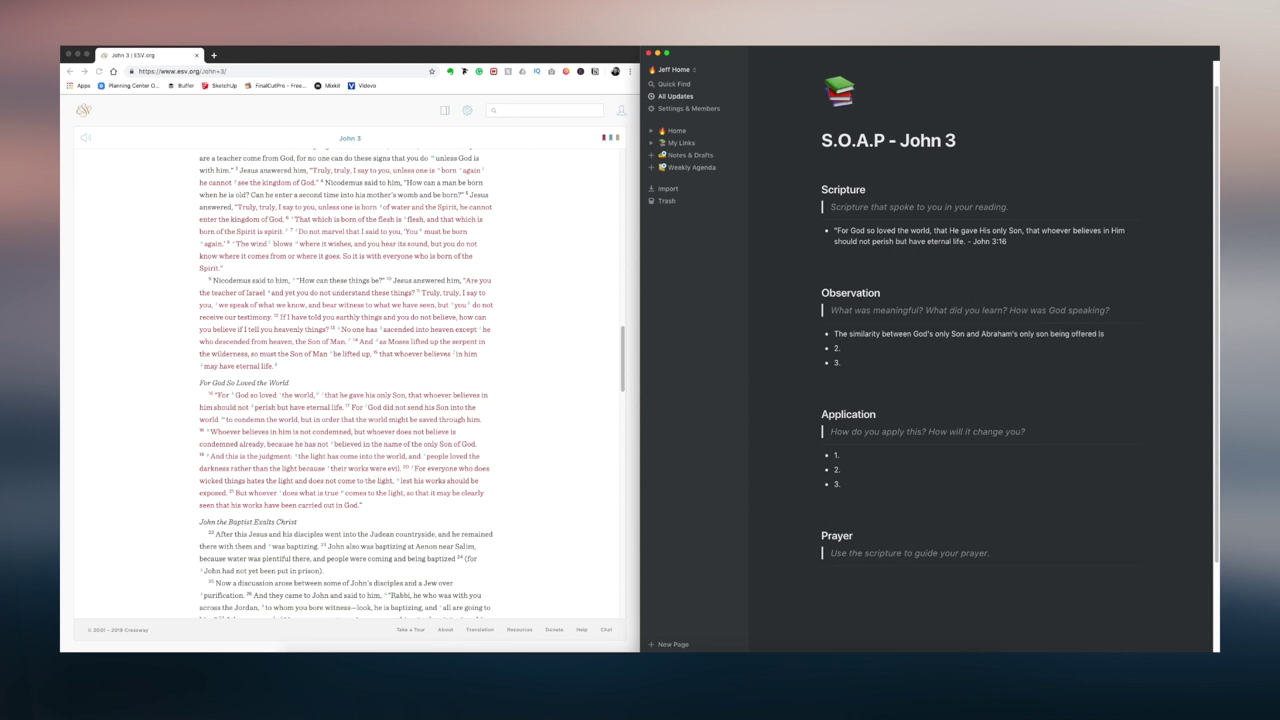
{"action": "type", "text": "interesting."}
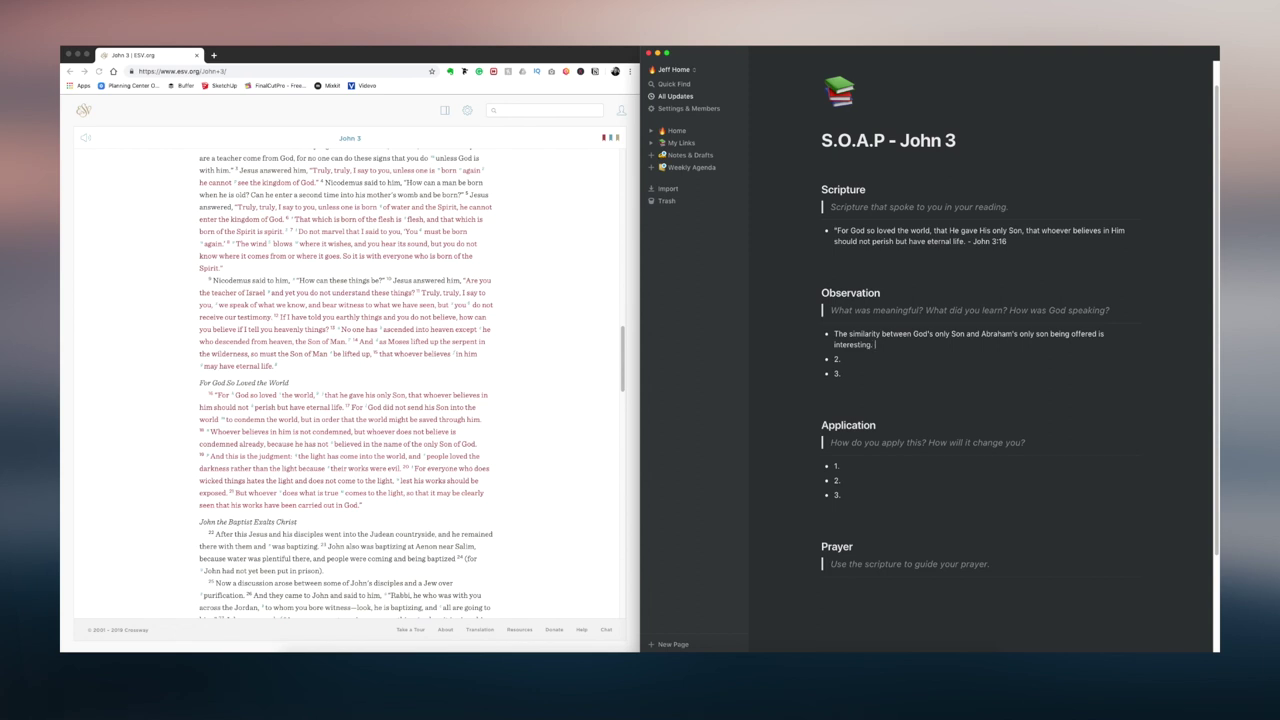
- Write "How difficult it must have been to watch your own Son die at the hands of your creation." as the second Observation point and delete the third
{"action": "key", "text": "Delete"}
{"action": "key", "text": "Delete"}
{"action": "type", "text": "How difficult it must have been to watch your own Son die at the hands of your creation."}
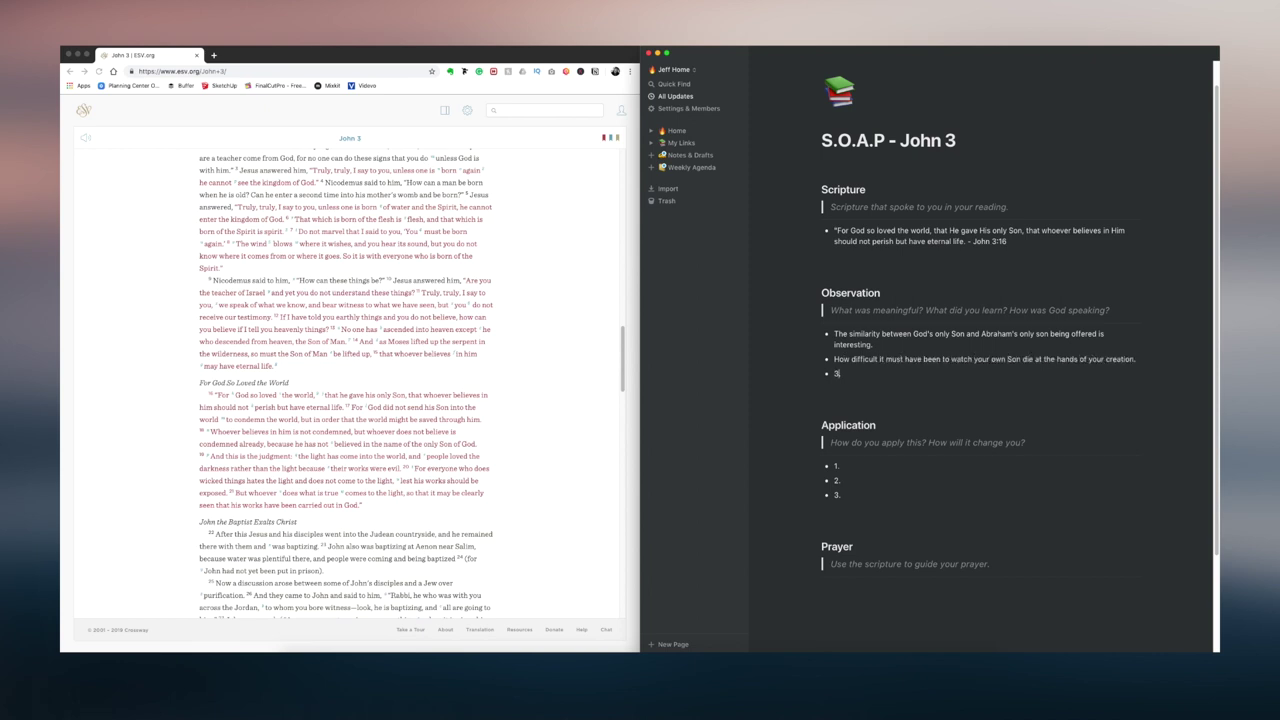
{"action": "key", "text": "BackSpace"}
{"action": "key", "text": "BackSpace"}
{"action": "key", "text": "BackSpace"}
{"action": "key", "text": "BackSpace"}
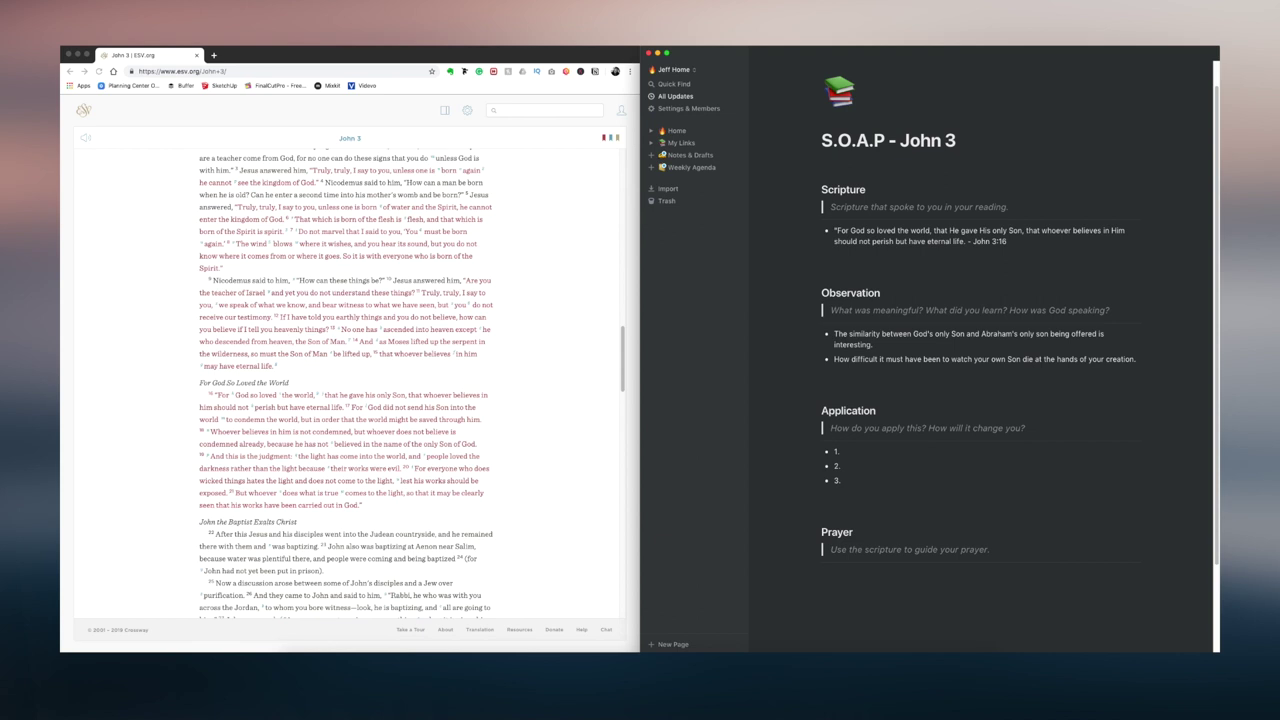
- Replace the first Application placeholder with "Through the lens of John 3:16, I see the world differently."
{"action": "left_click", "coordinate": [859, 451]}
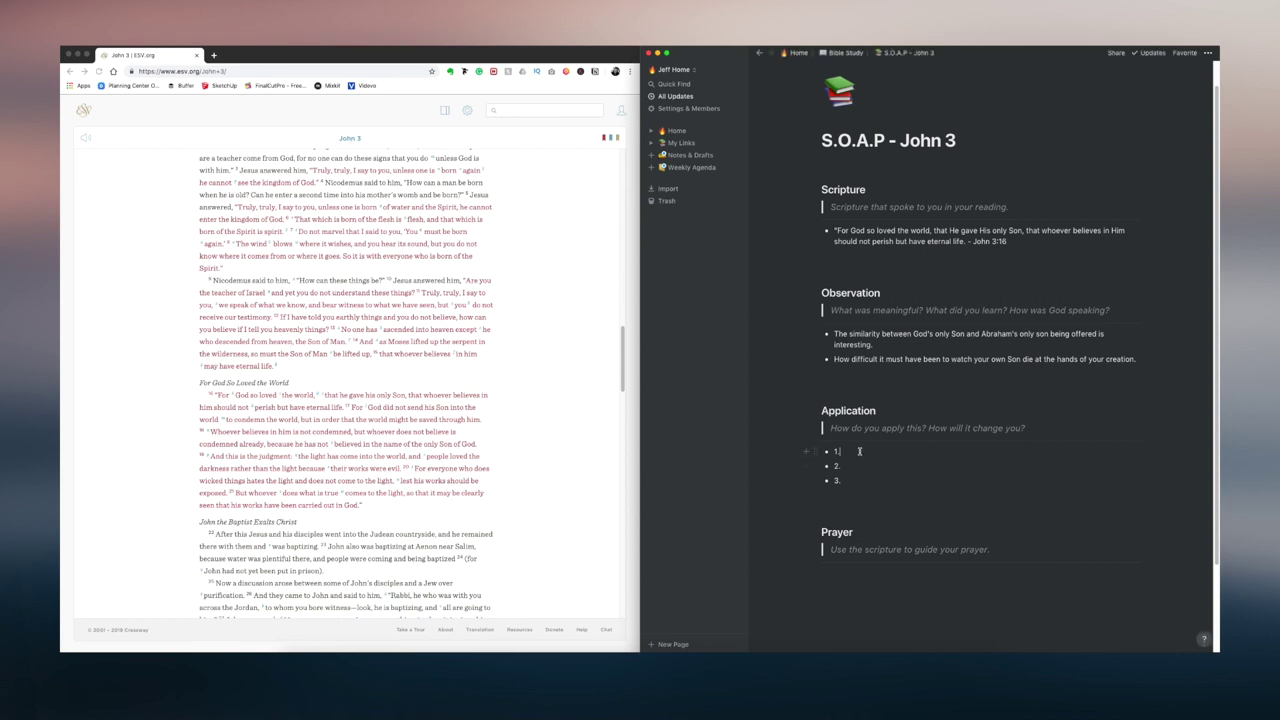
{"action": "key", "text": "BackSpace"}
{"action": "key", "text": "BackSpace"}
{"action": "type", "text": "Through the lens of John 3:16, I see the world differently."}
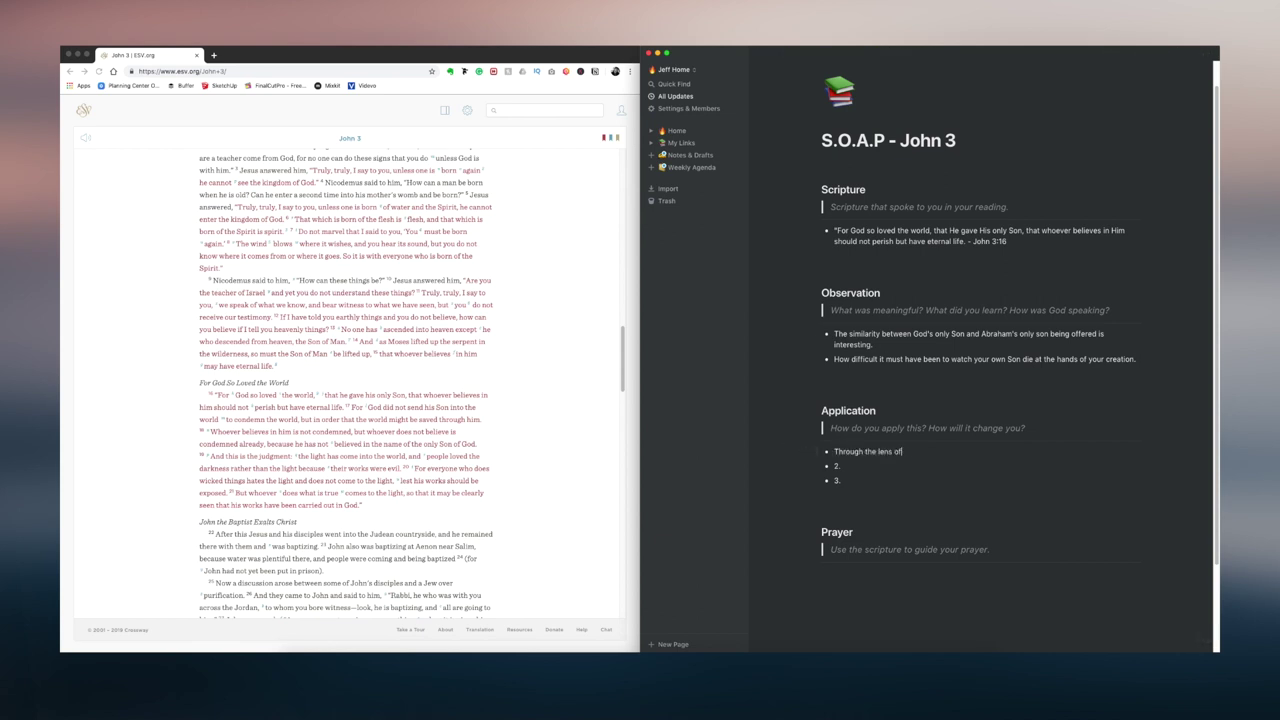
- Write "The people that I encounter daily, that irritate me, that are rude, Jesus died for them." as Application point two and delete the third
{"action": "key", "text": "Down"}
{"action": "key", "text": "BackSpace"}
{"action": "key", "text": "BackSpace"}
{"action": "type", "text": "The people that I encounter daily, that irritate me, that are rude a"}
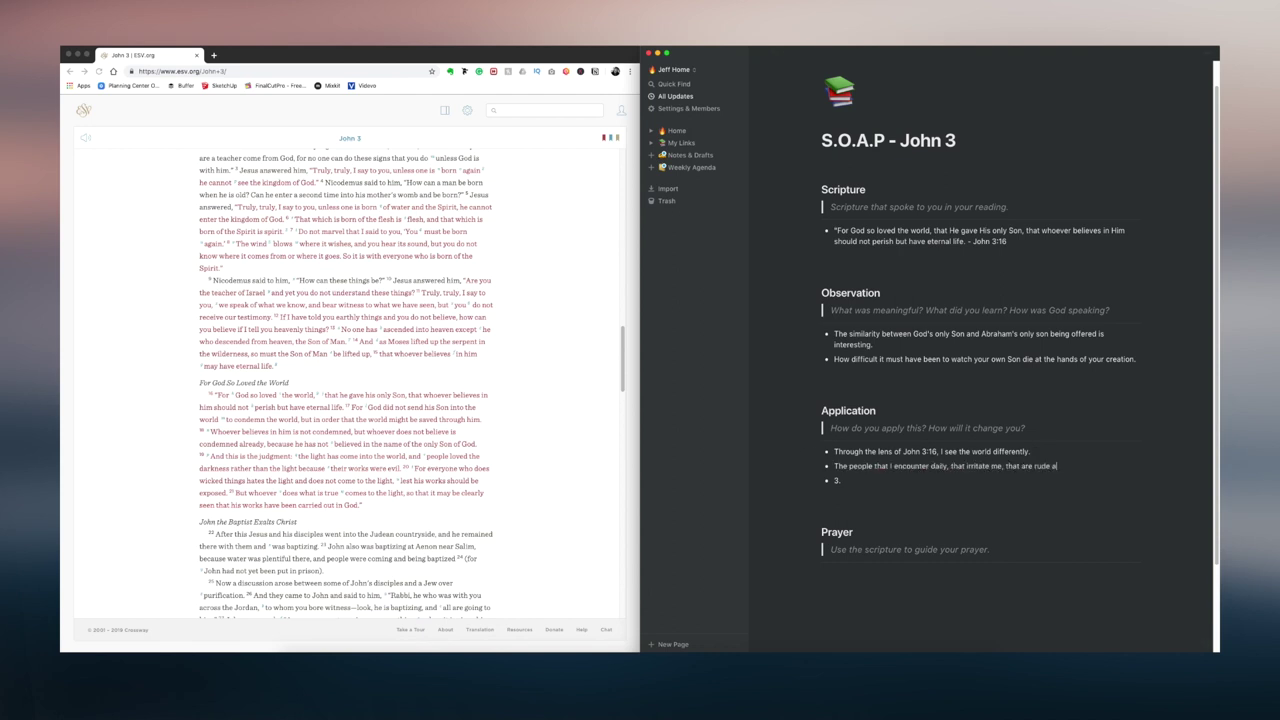
{"action": "key", "text": "BackSpace"}
{"action": "type", "text": ", Jesus died for them."}
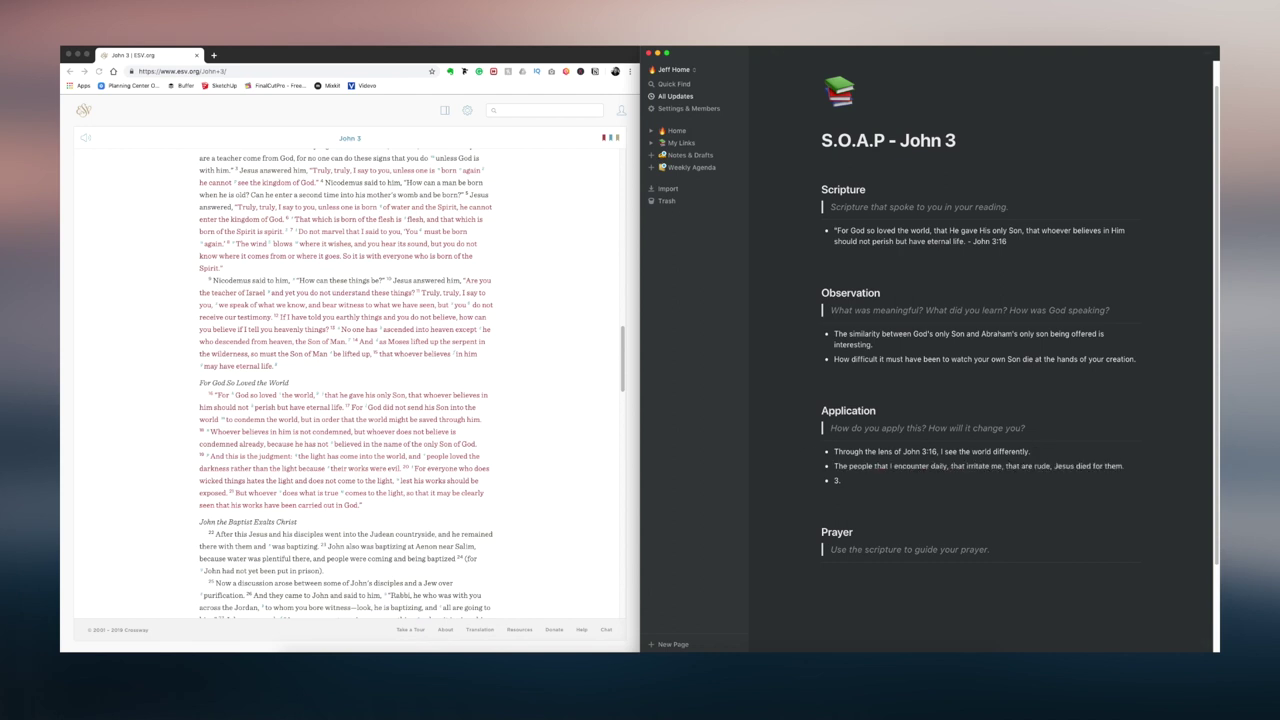
{"action": "key", "text": "Down"}
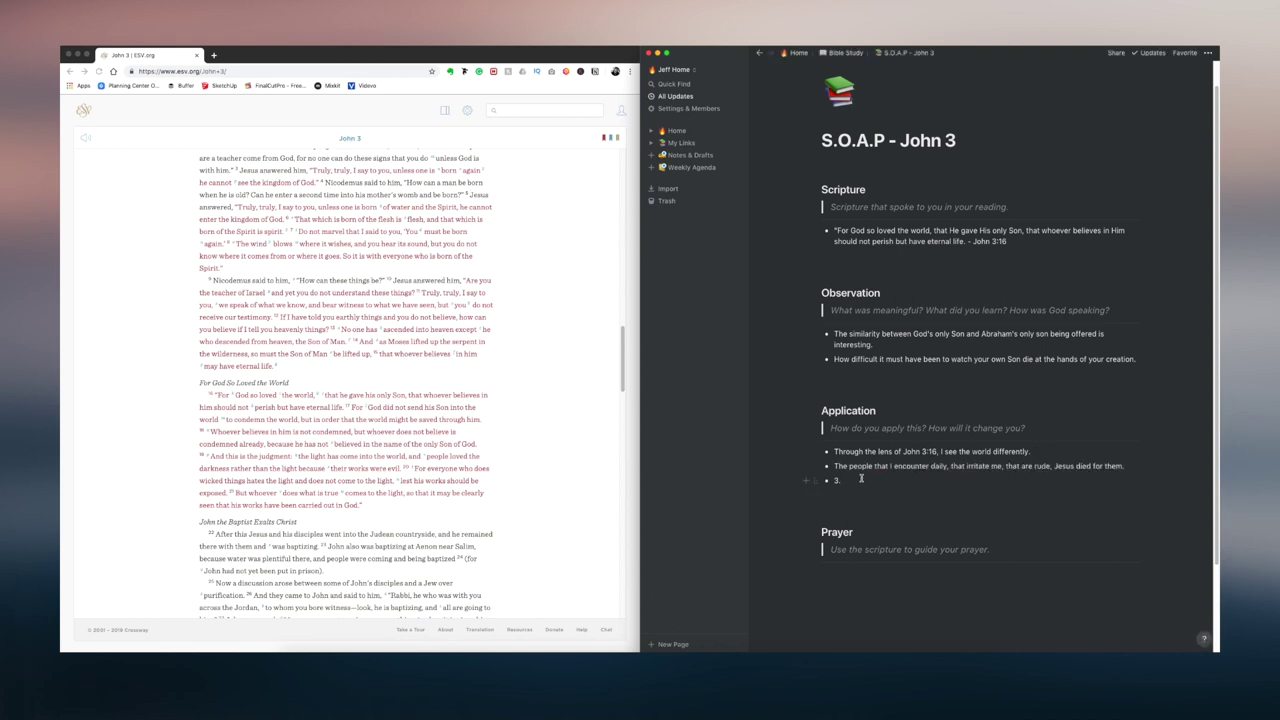
{"action": "key", "text": "BackSpace"}
{"action": "key", "text": "BackSpace"}
{"action": "key", "text": "BackSpace"}
- Add a note under Prayer naming the person prayed for and ending "felt led by the Spirit.", and return to the Bible Study page
{"action": "scroll", "coordinate": [893, 511], "scroll_direction": "down", "scroll_amount": 1}
{"action": "left_click", "coordinate": [891, 541]}
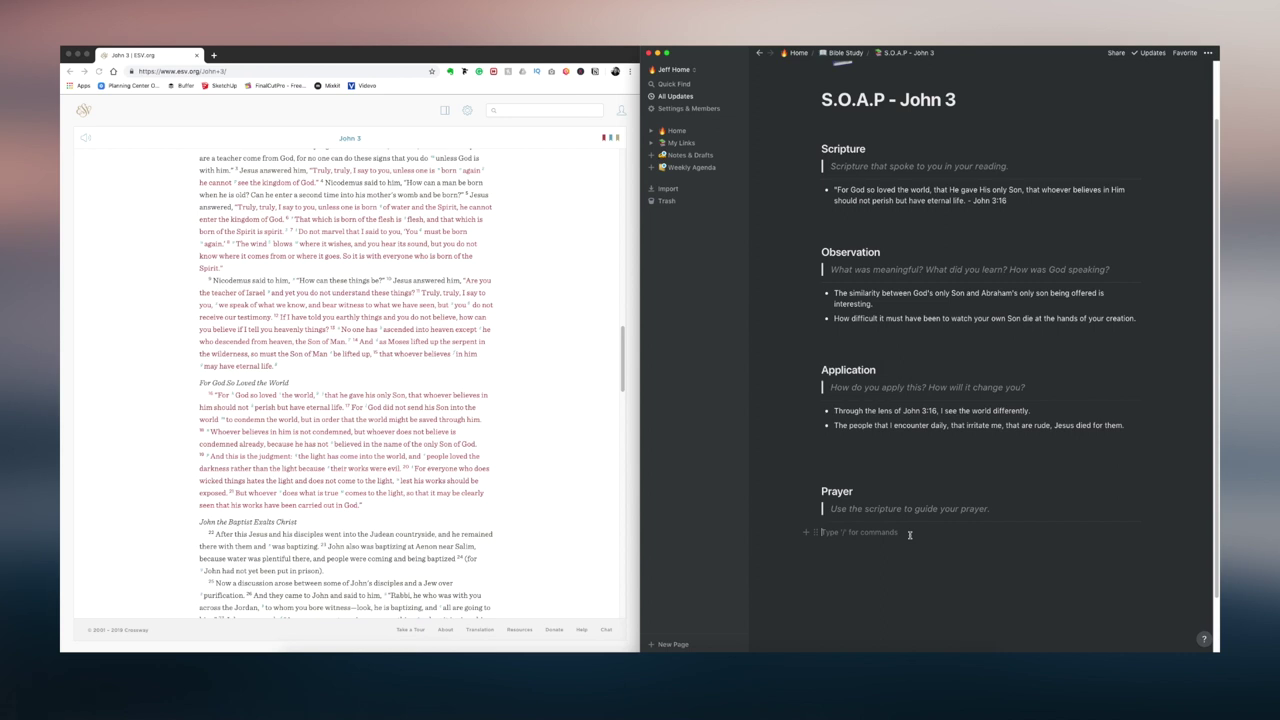
{"action": "left_click", "coordinate": [909, 535]}
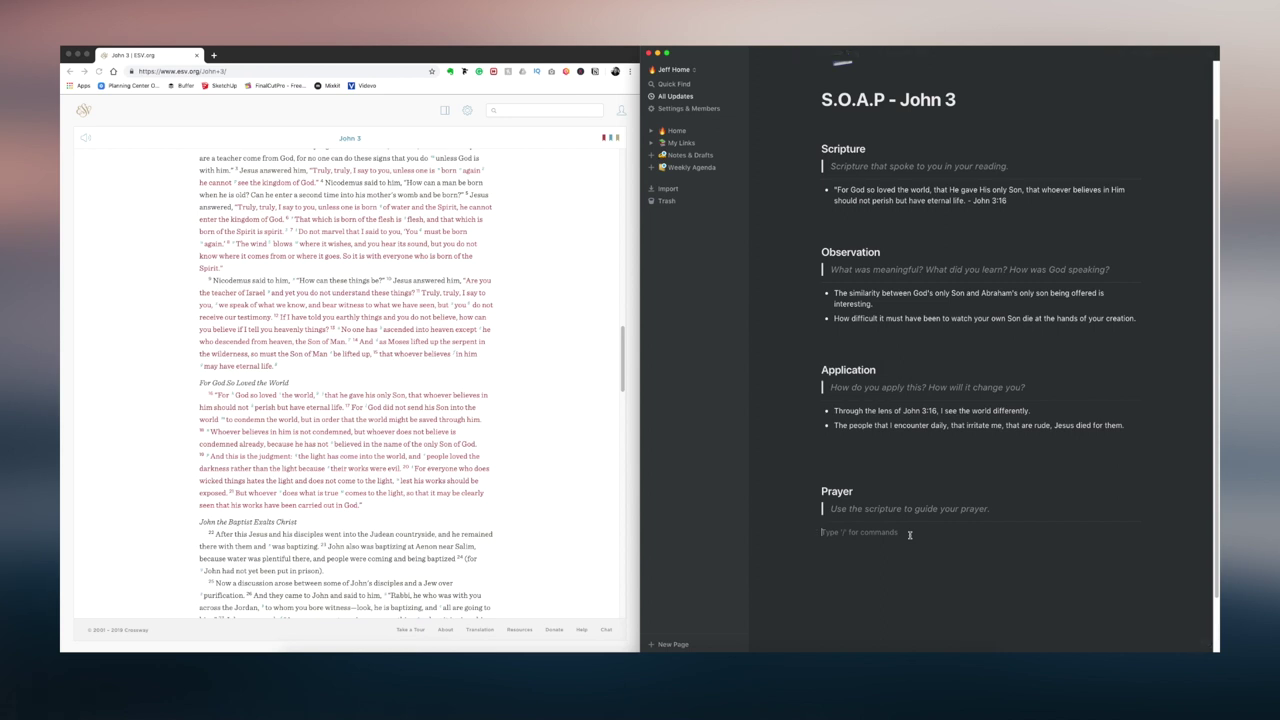
{"action": "type", "text": "Prayed for Jessica, felt led by the Spirit."}
{"action": "key", "text": "Return"}
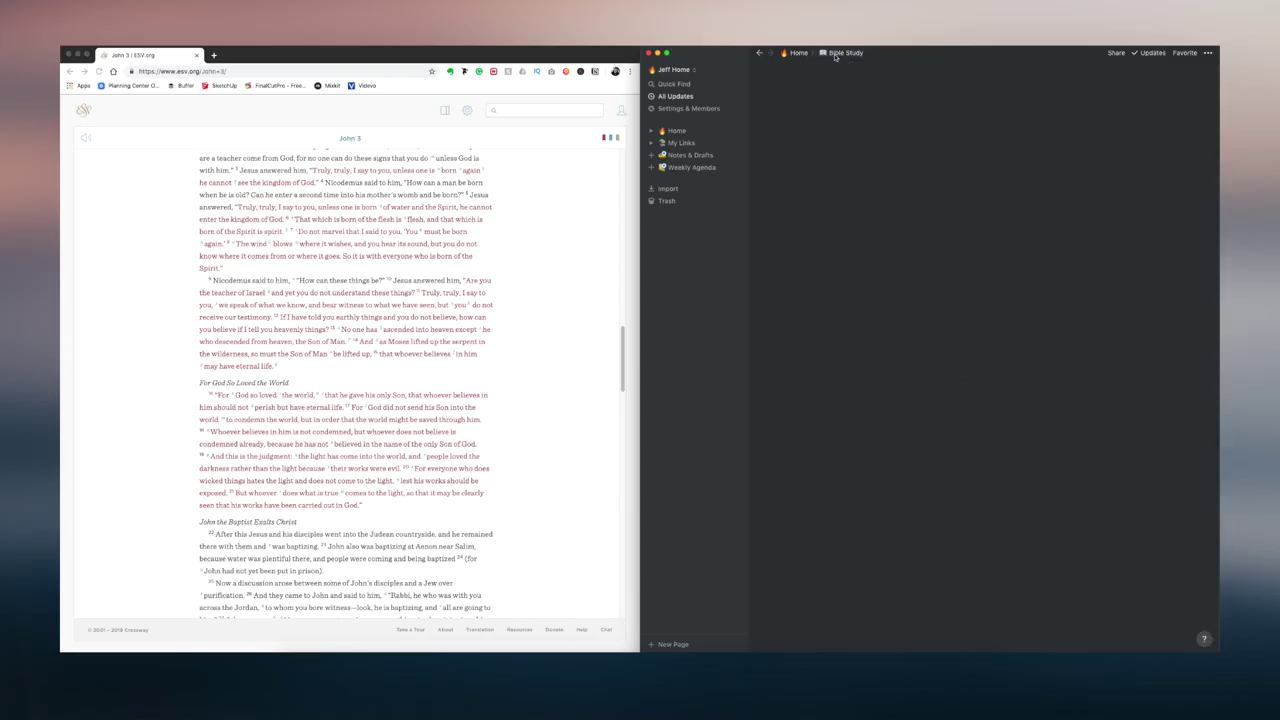
- Move S.O.A.P - John 3 from Current Studies to Completed, and add an expanded toggle list named "John" below it
{"action": "left_click_drag", "start_coordinate": [860, 488], "coordinate": [1010, 503]}
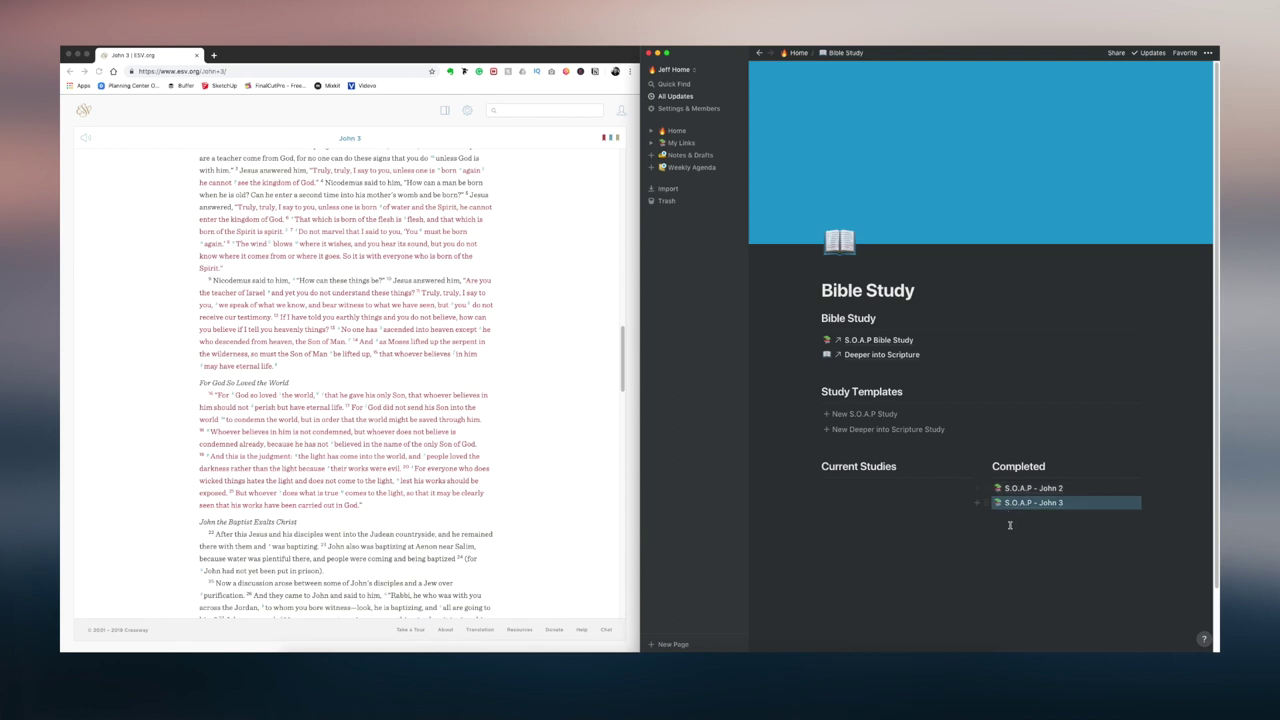
{"action": "left_click", "coordinate": [1085, 518]}
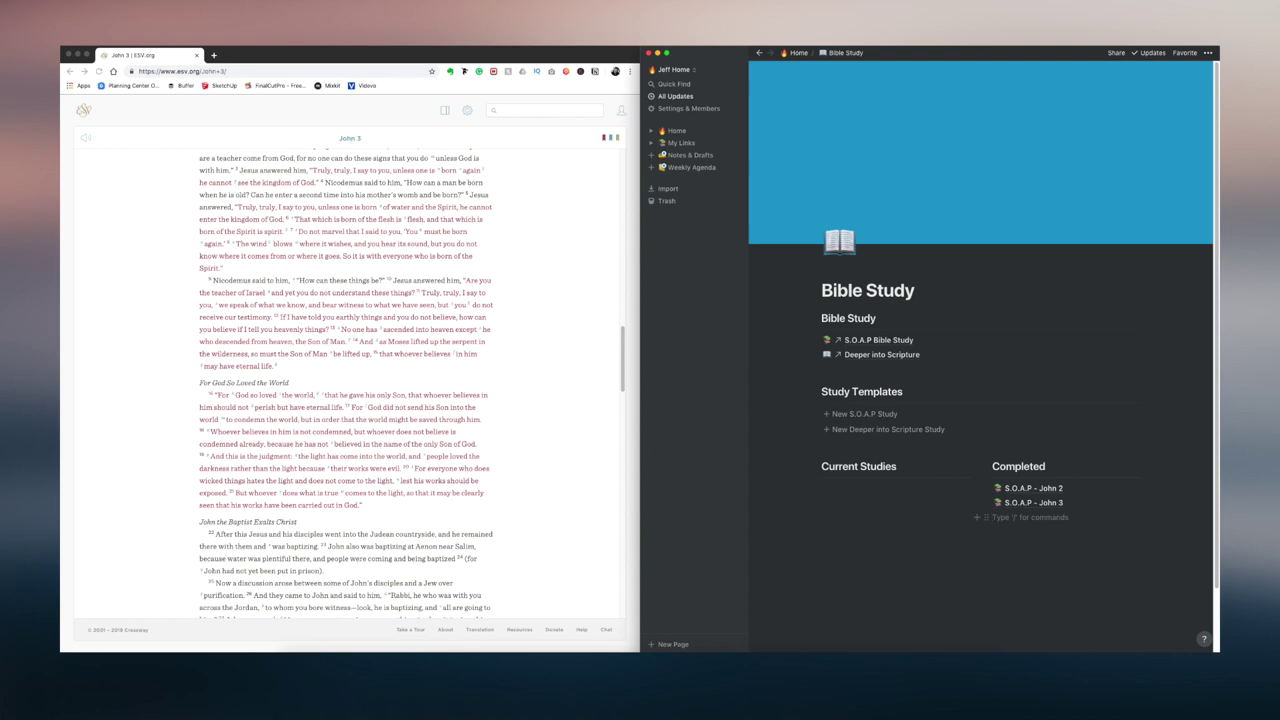
{"action": "type", "text": "/"}
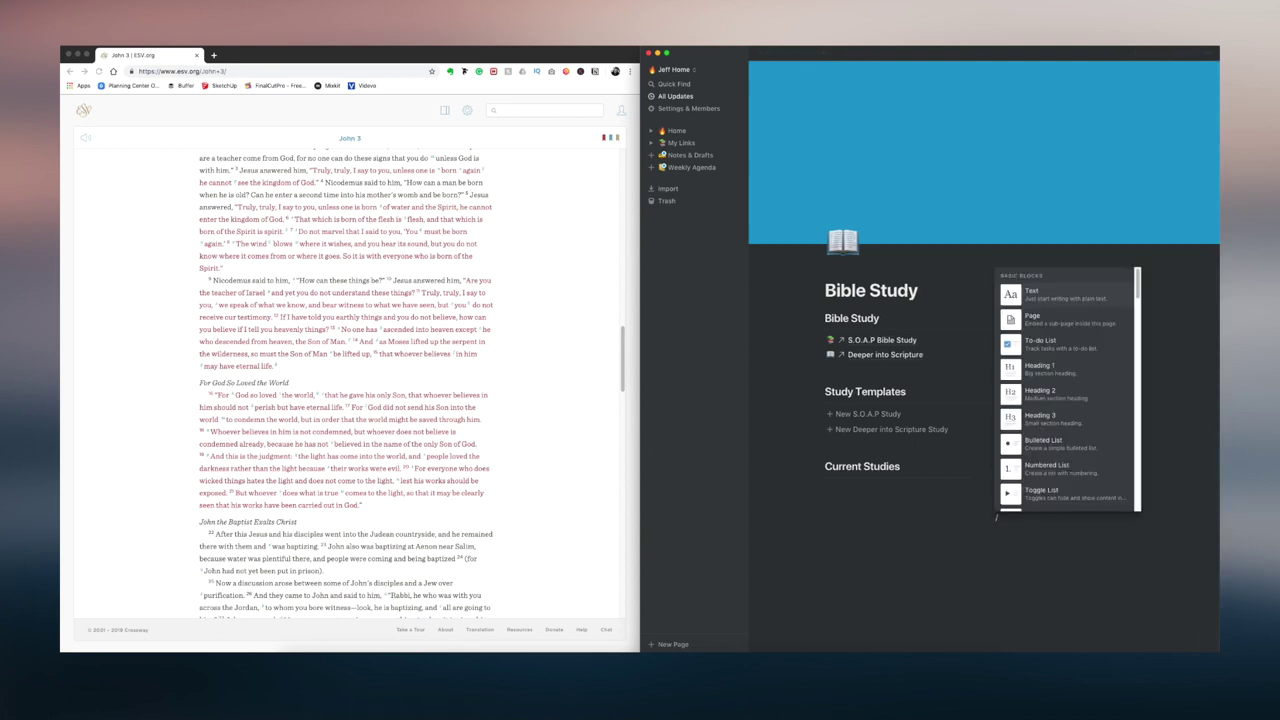
{"action": "type", "text": "tag"}
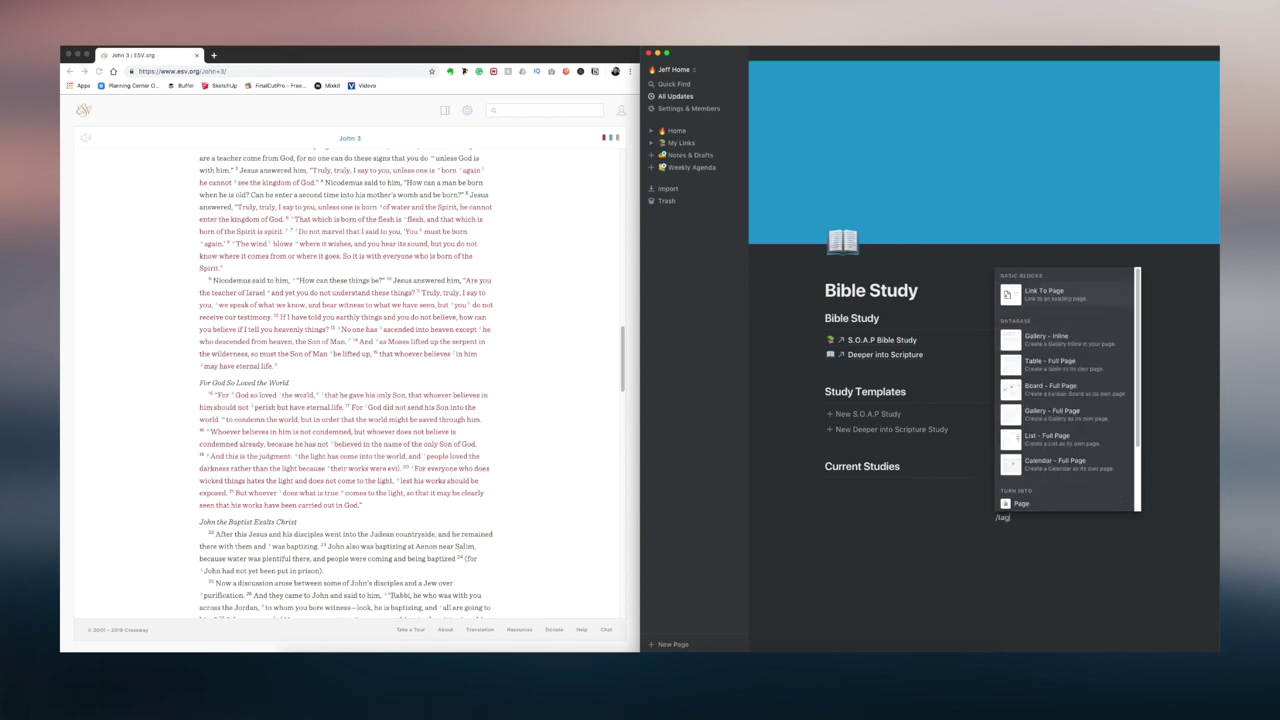
{"action": "key", "text": "BackSpace"}
{"action": "key", "text": "BackSpace"}
{"action": "key", "text": "BackSpace"}
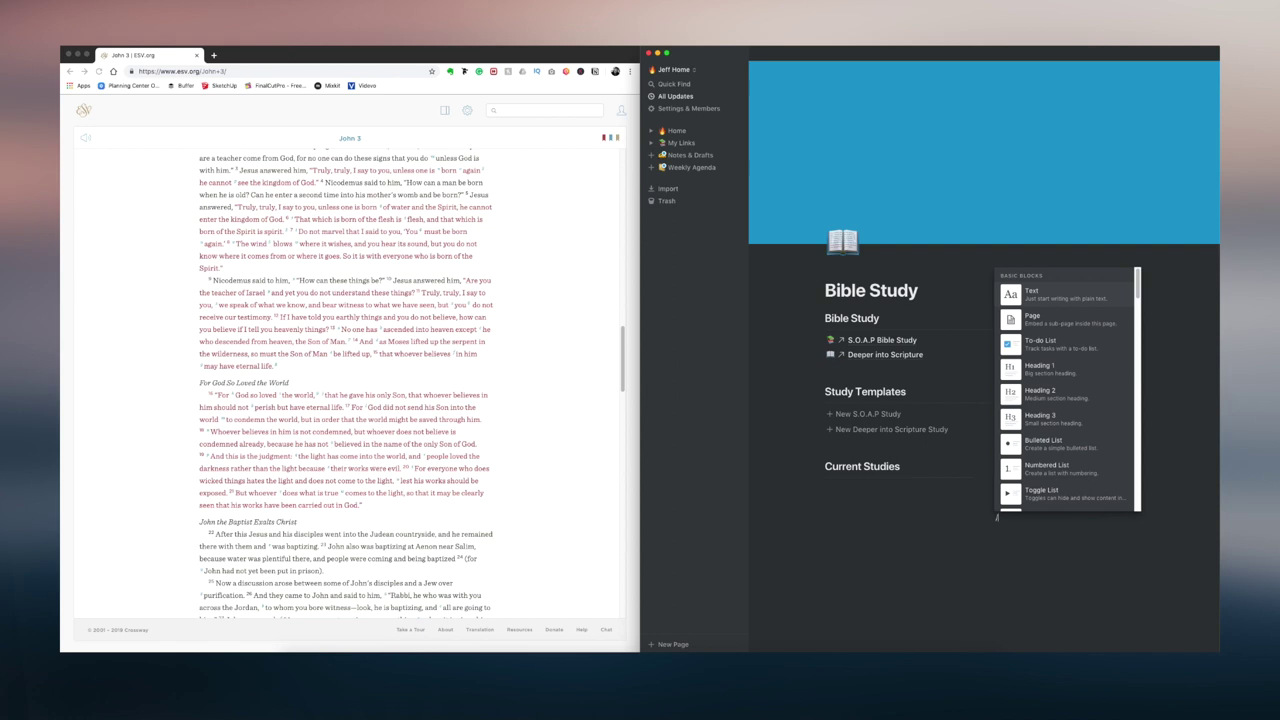
{"action": "type", "text": "togg"}
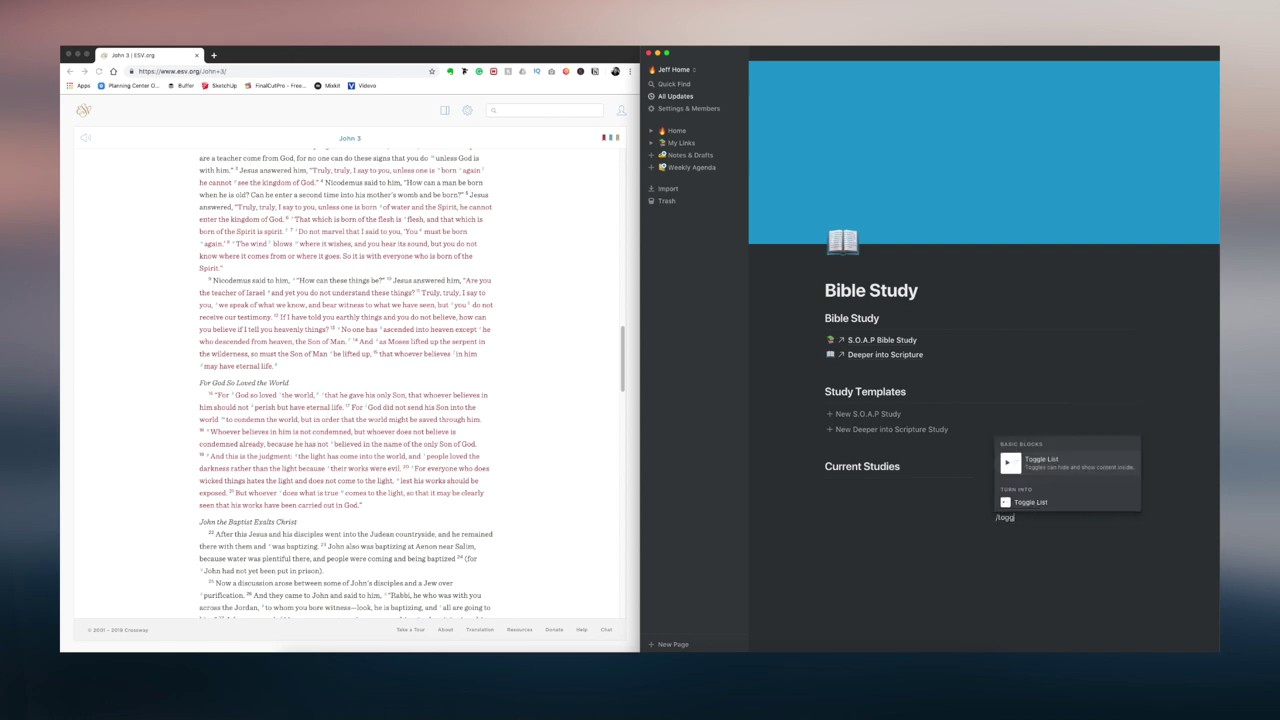
{"action": "key", "text": "Return"}
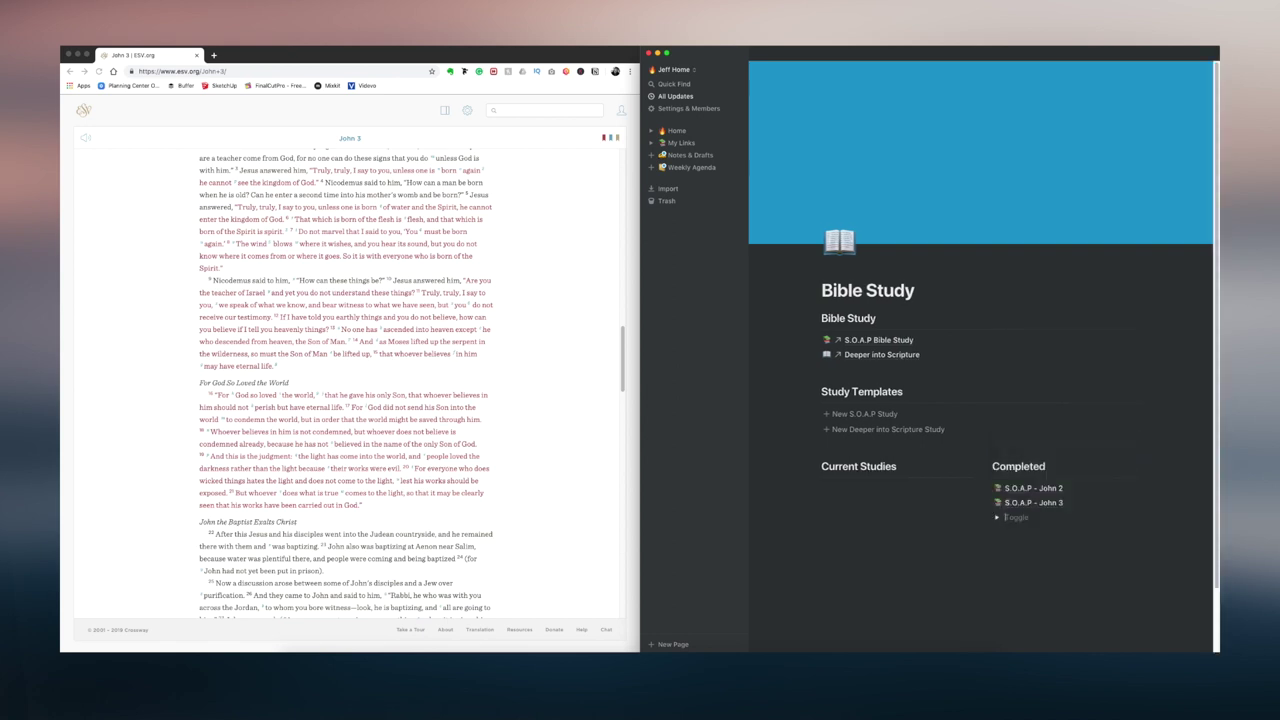
{"action": "type", "text": "John"}
{"action": "key", "text": "Return"}
{"action": "key", "text": "BackSpace"}
{"action": "left_click", "coordinate": [996, 516]}
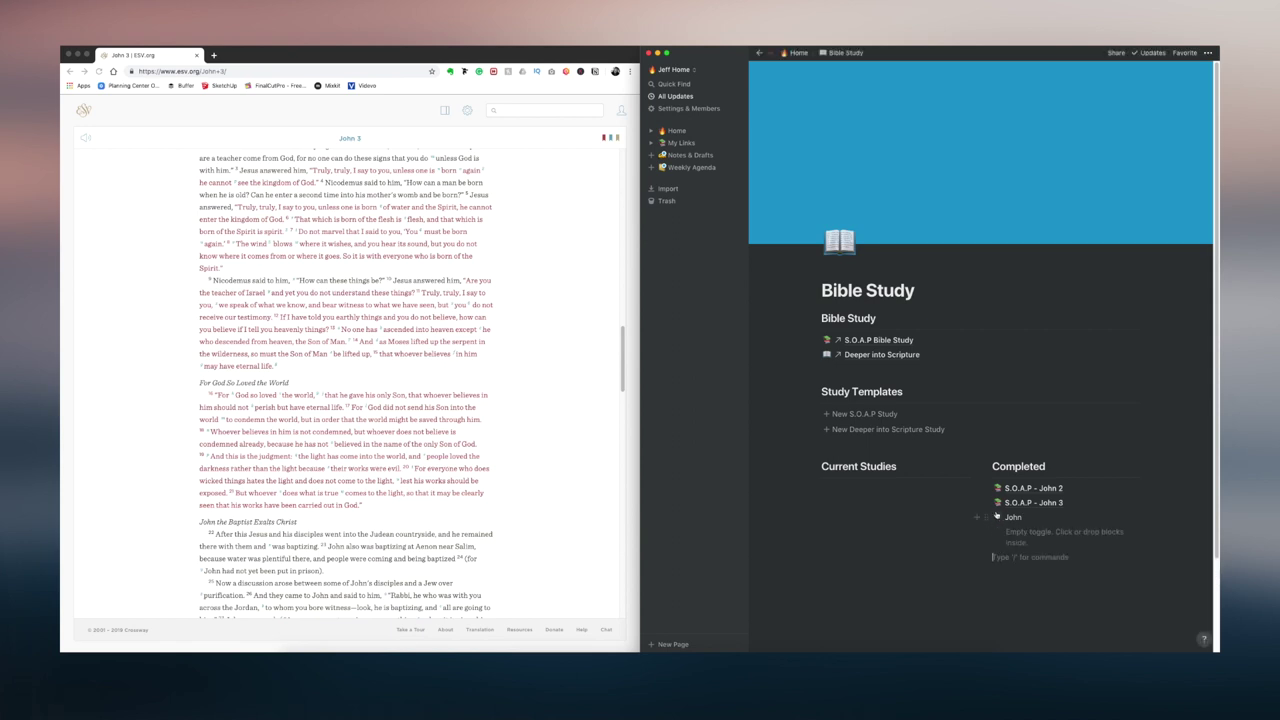
- Move S.O.A.P - John 2 and S.O.A.P - John 3 into the John toggle under Completed, and leave the toggle collapsed
{"action": "left_click_drag", "start_coordinate": [986, 488], "coordinate": [1013, 524]}
{"action": "left_click", "coordinate": [996, 488]}
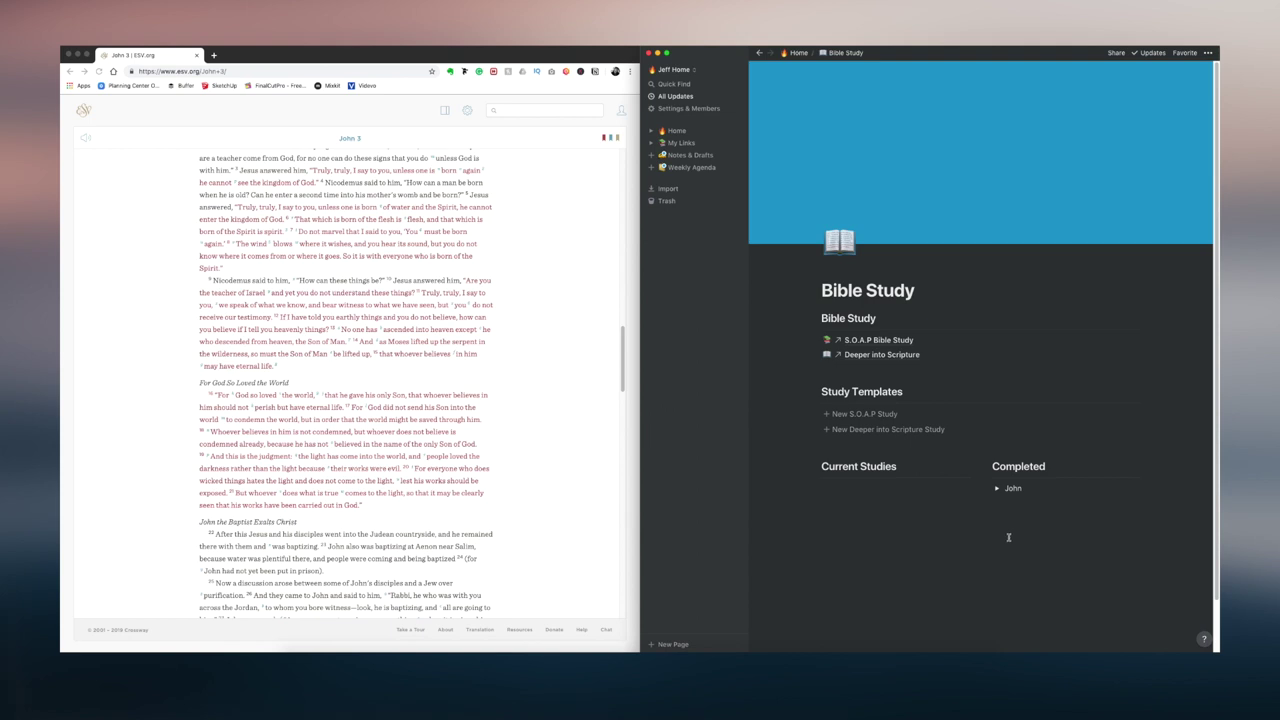
{"action": "left_click", "coordinate": [996, 488]}
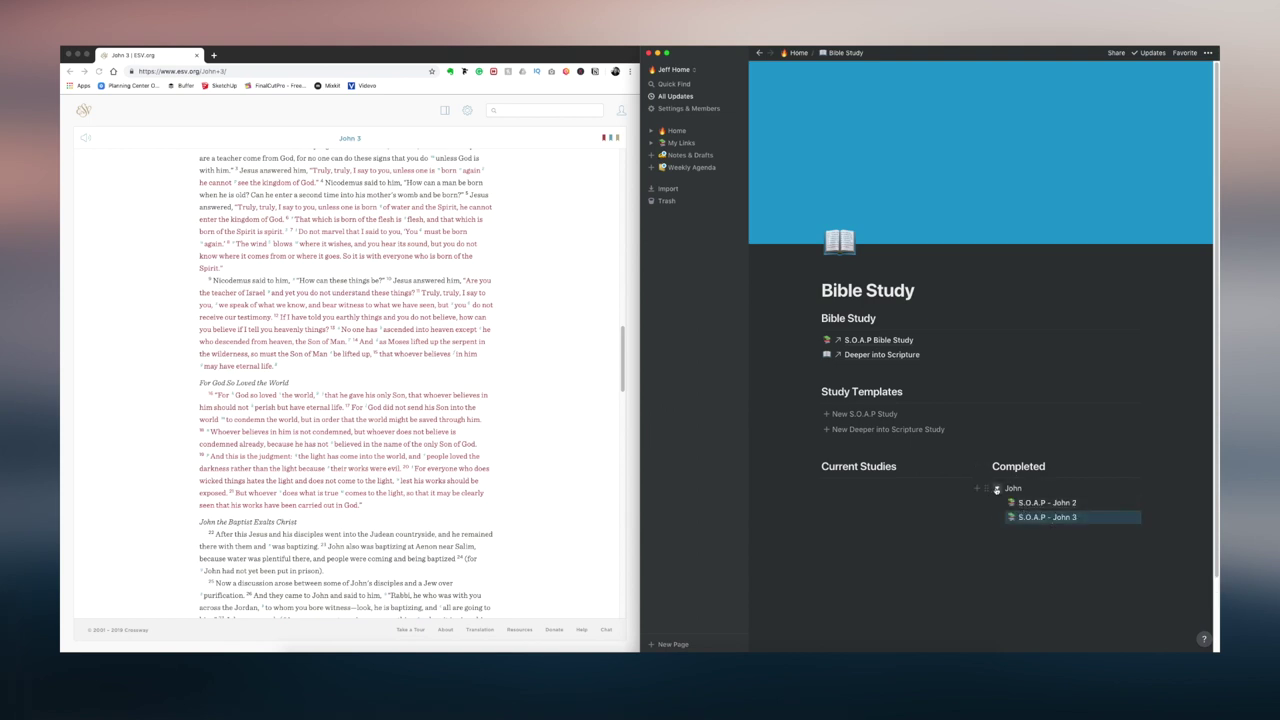
{"action": "left_click", "coordinate": [996, 489]}
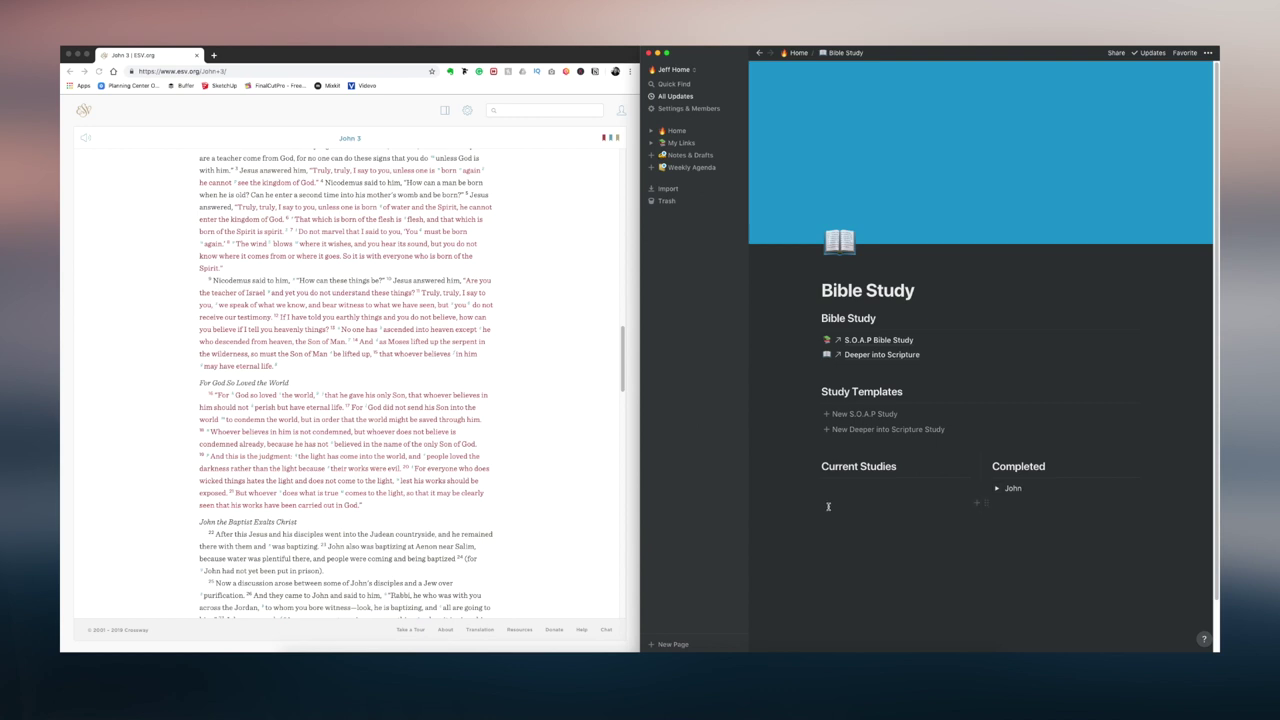
- Create a new Deeper into Scripture study from its template and title the page "Into Scripture - John 3"
{"action": "left_click", "coordinate": [862, 432]}
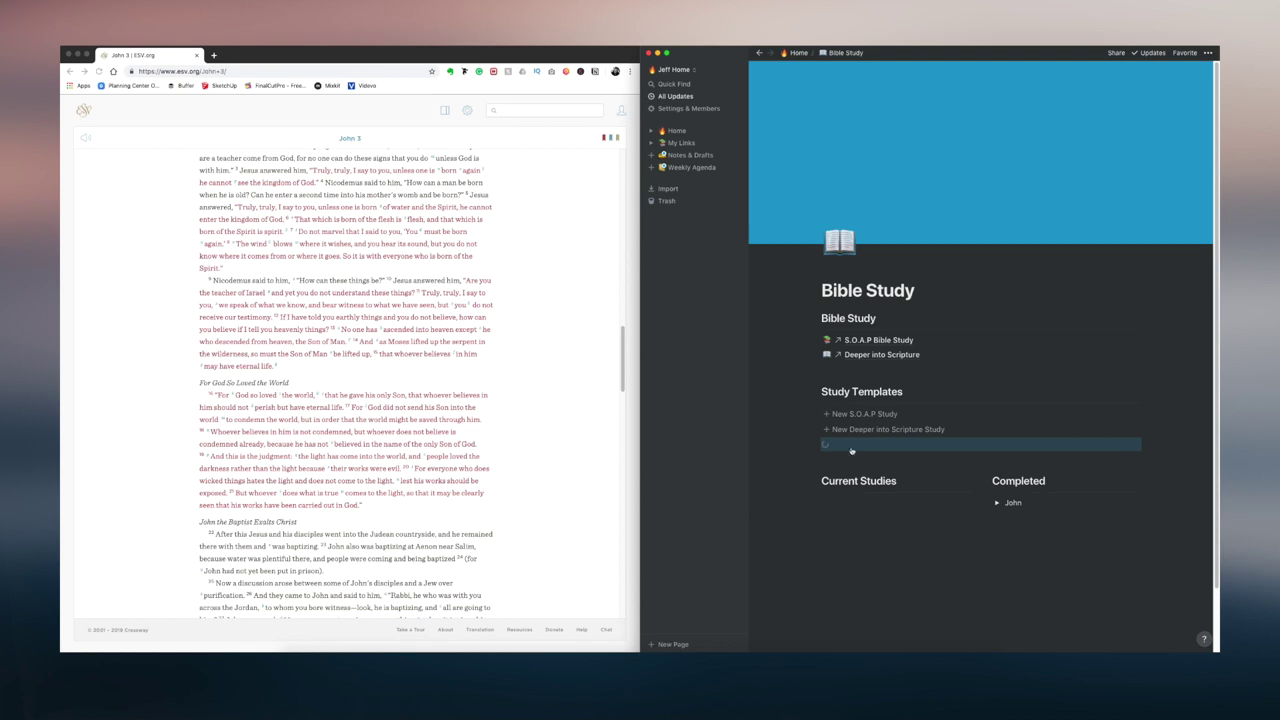
{"action": "left_click", "coordinate": [851, 449]}
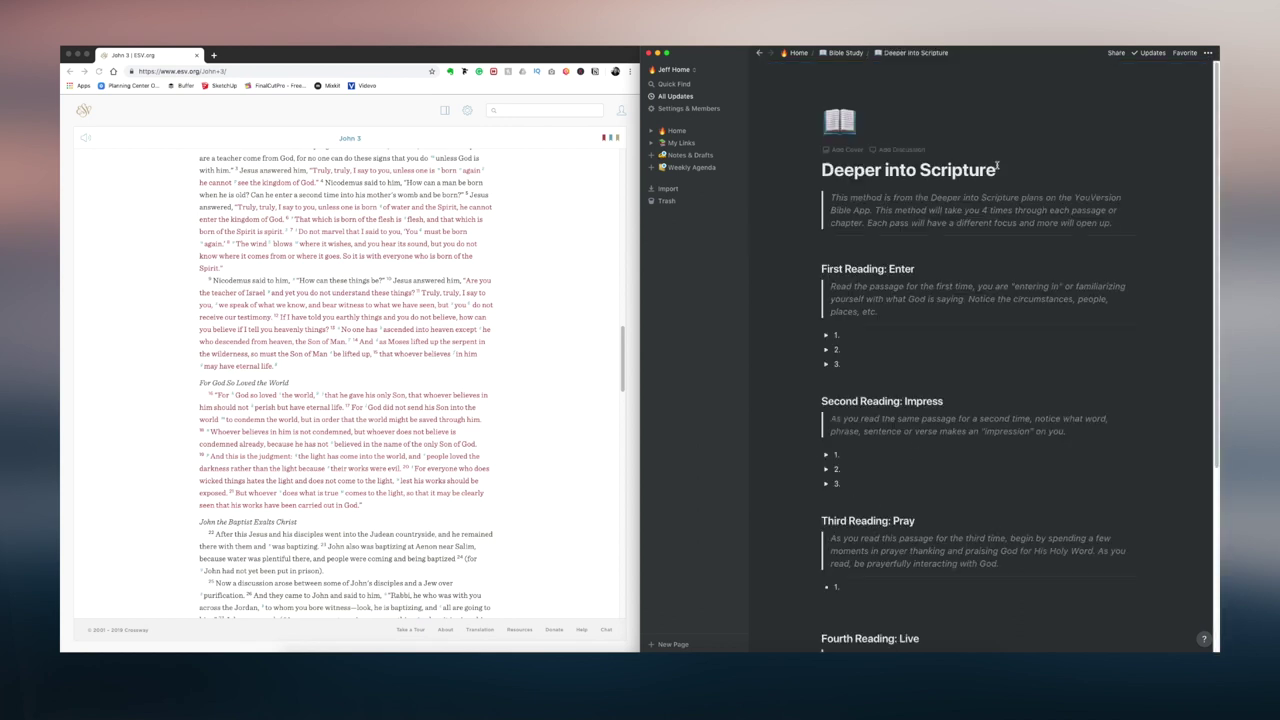
{"action": "left_click_drag", "start_coordinate": [997, 168], "coordinate": [815, 170]}
{"action": "left_click", "coordinate": [822, 168]}
{"action": "triple_click", "coordinate": [864, 169]}
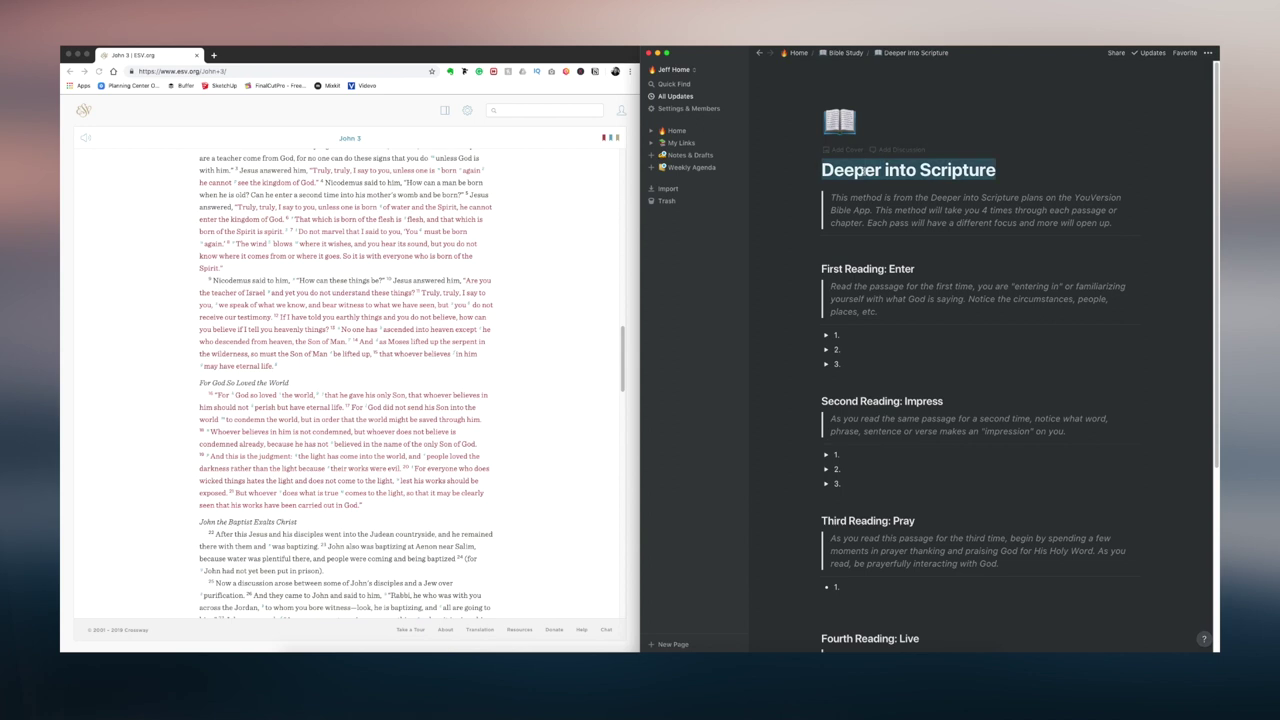
{"action": "type", "text": "Into Sc"}
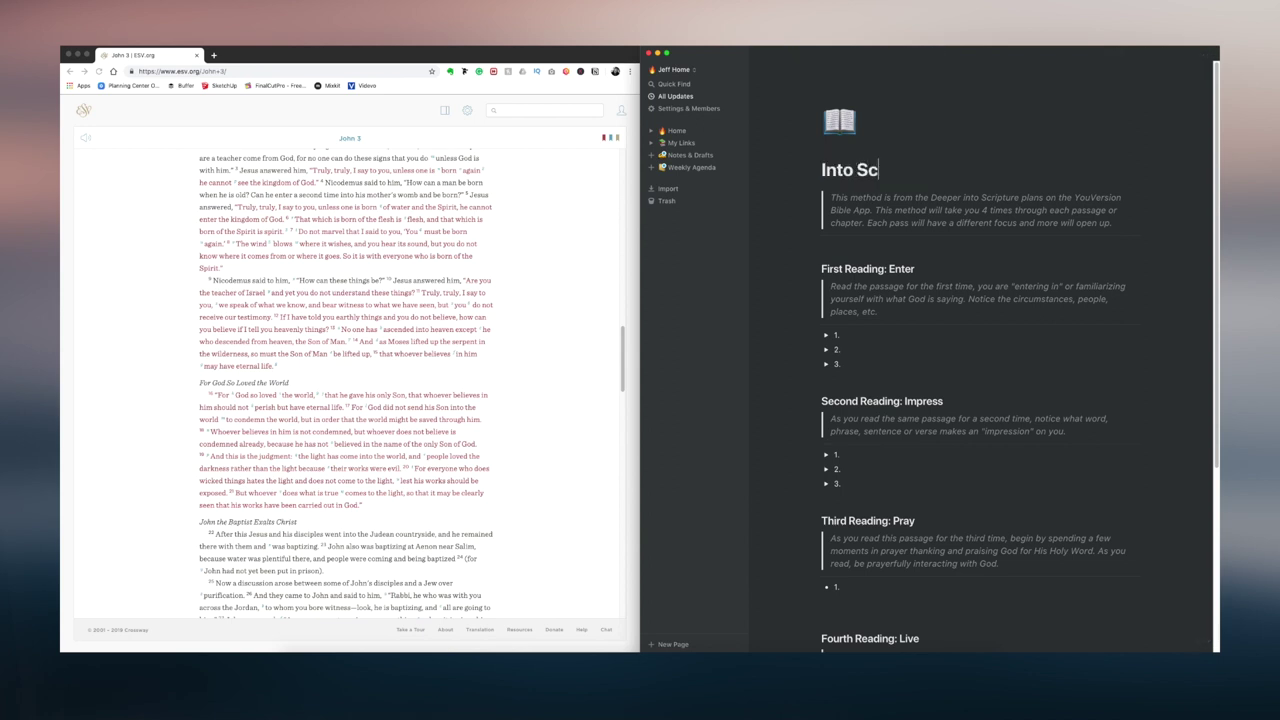
{"action": "type", "text": "ripture - John "}
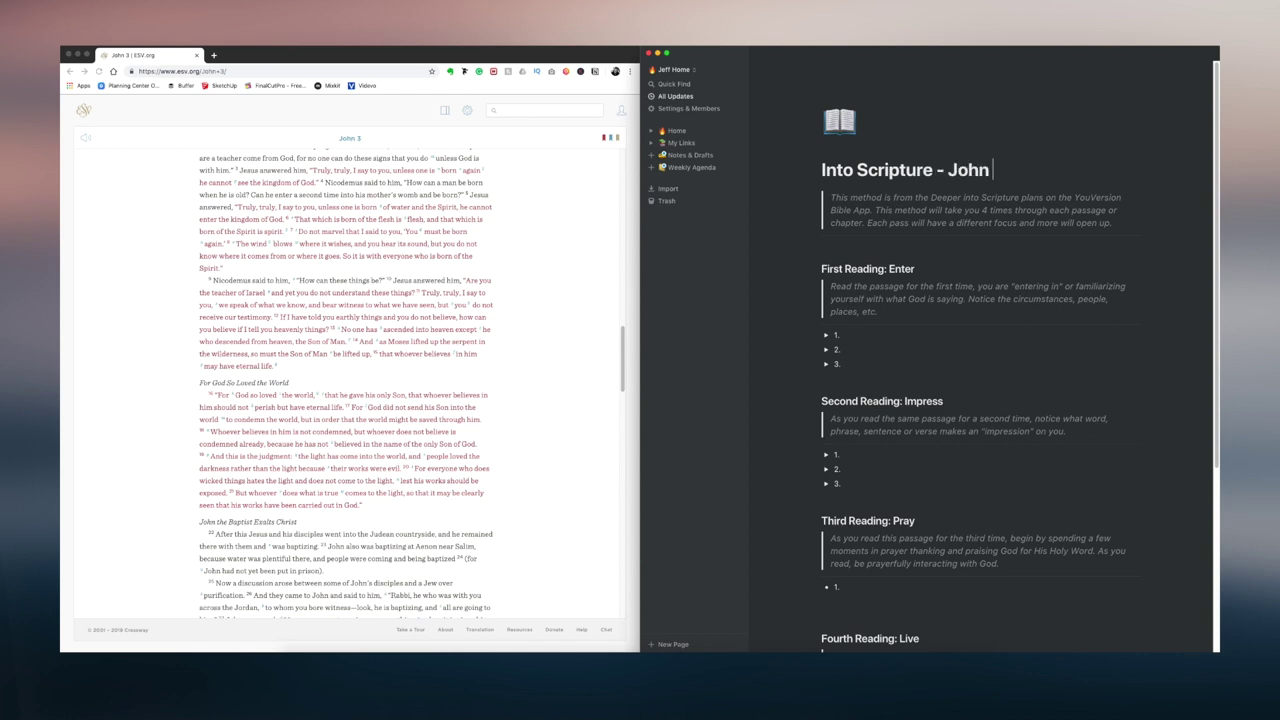
{"action": "type", "text": "3"}
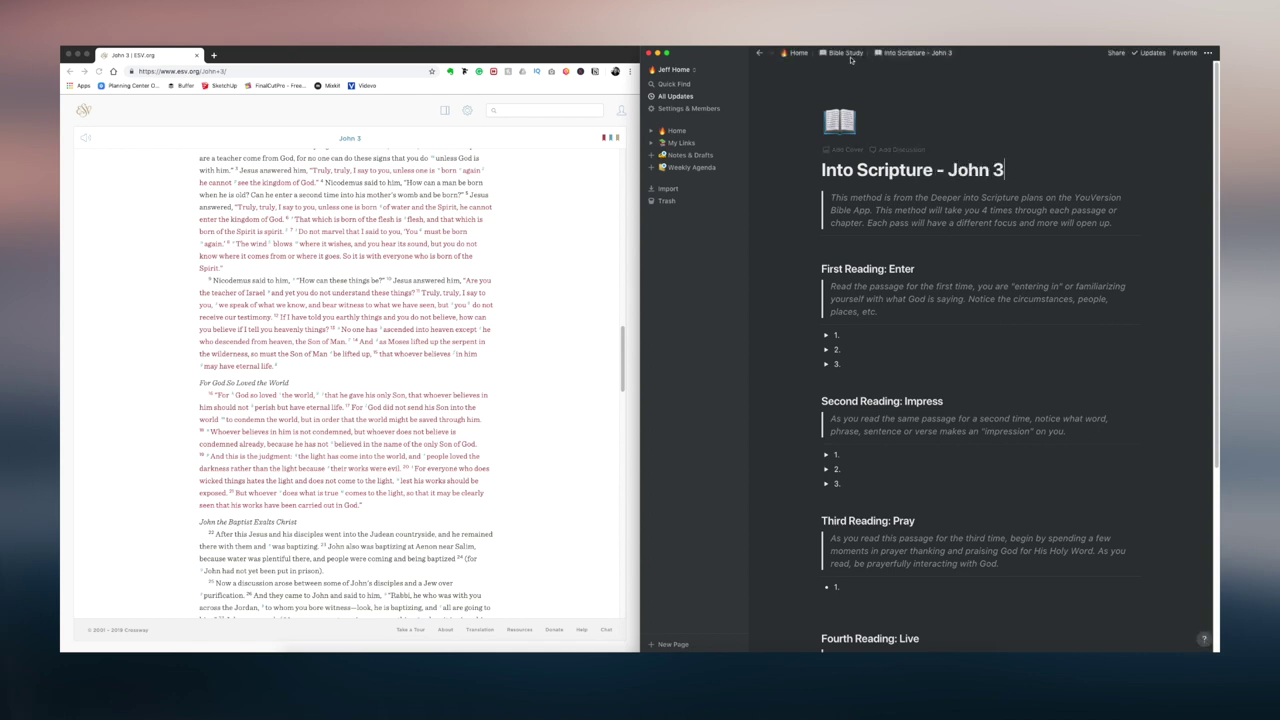
- Return to the Bible Study page and move Into Scripture - John 3 under Current Studies
{"action": "left_click", "coordinate": [845, 54]}
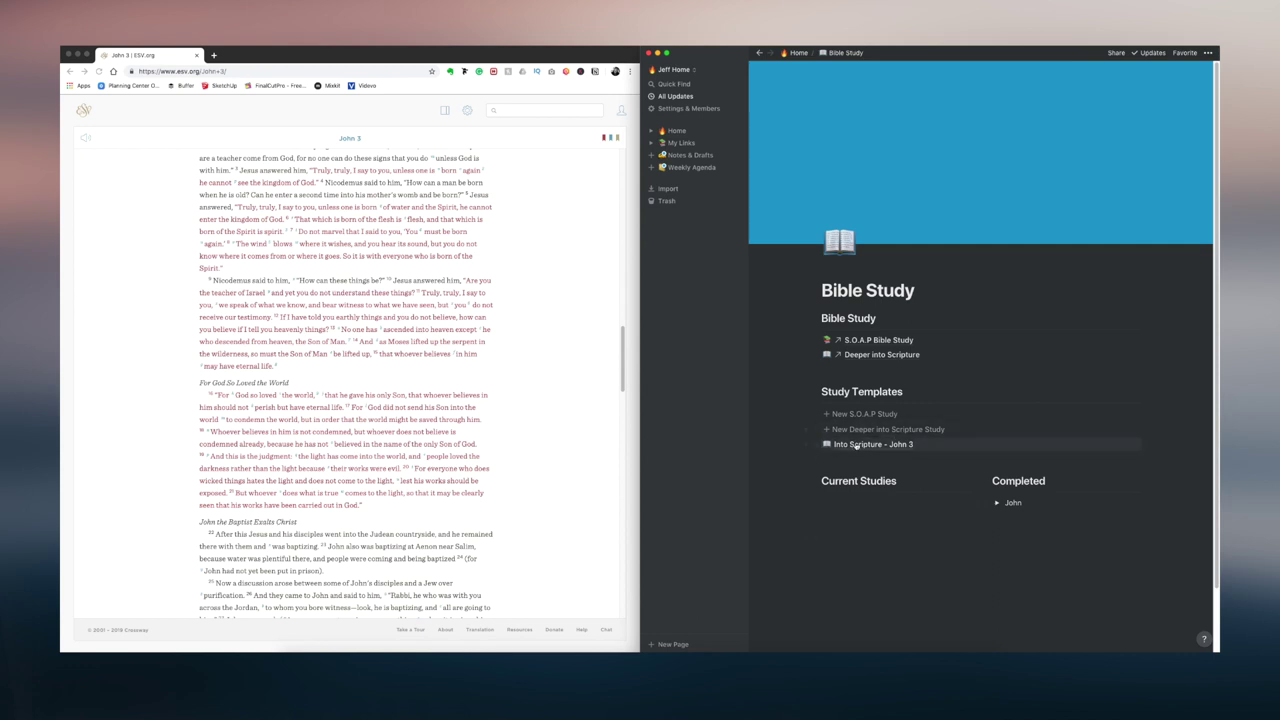
{"action": "left_click_drag", "start_coordinate": [822, 450], "coordinate": [915, 482]}
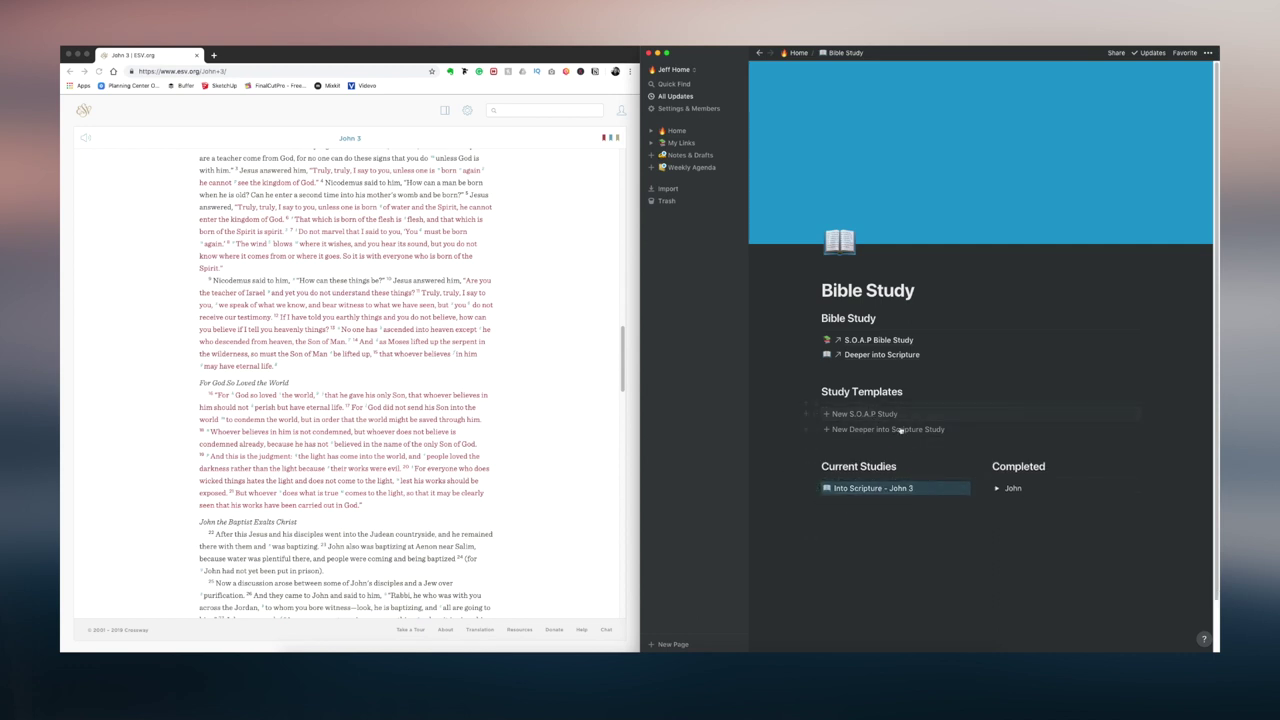
{"action": "left_click", "coordinate": [860, 520]}
- Open Into Scripture - John 3, review its sections from First Reading to Fourth Reading, and return to the Bible Study page
{"action": "left_click", "coordinate": [887, 490]}
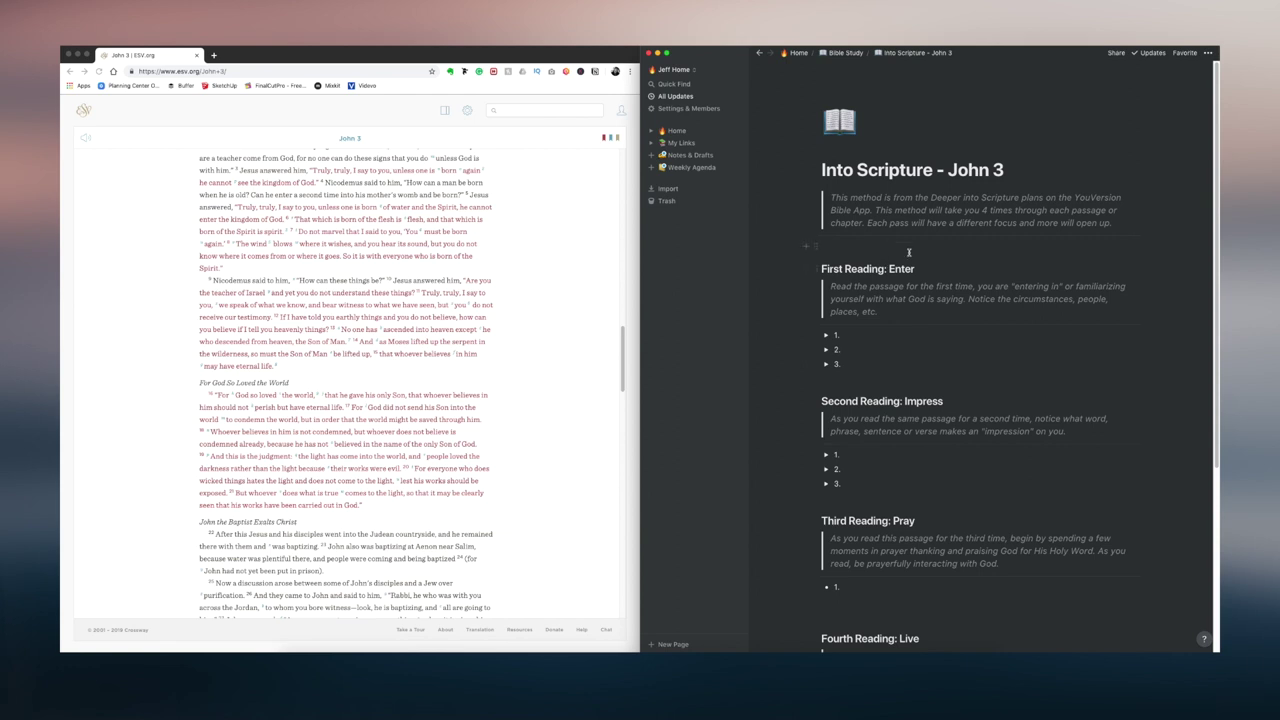
{"action": "left_click", "coordinate": [835, 340]}
{"action": "scroll", "coordinate": [860, 450], "scroll_direction": "down", "scroll_amount": 3}
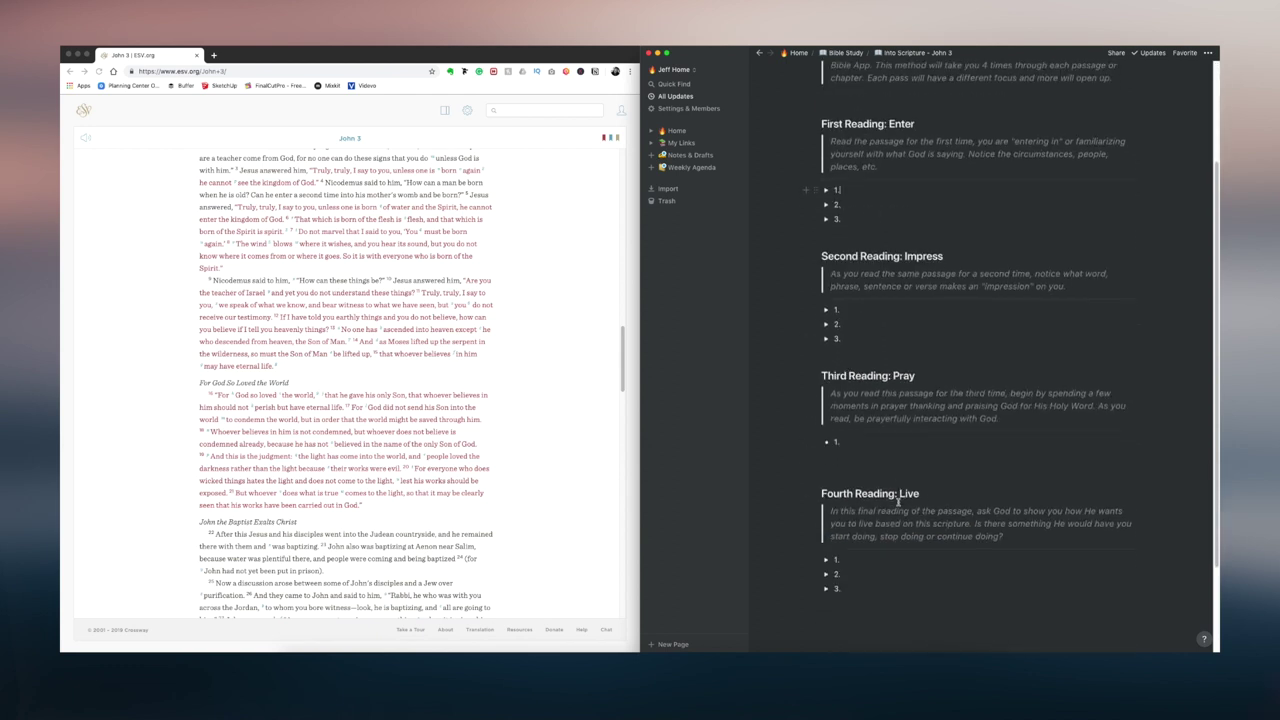
{"action": "scroll", "coordinate": [898, 503], "scroll_direction": "up", "scroll_amount": 3}
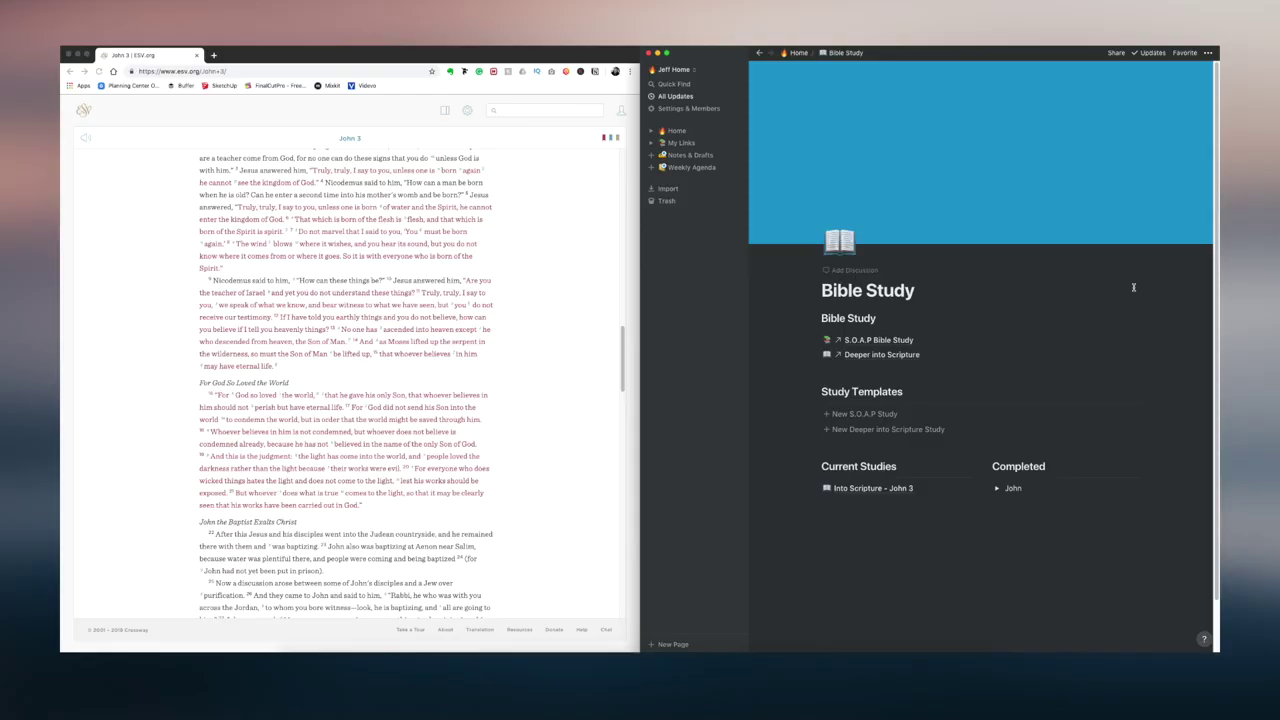
{"action": "left_click", "coordinate": [835, 53]}
{"action": "left_click", "coordinate": [800, 53]}
{"action": "left_click", "coordinate": [800, 53]}
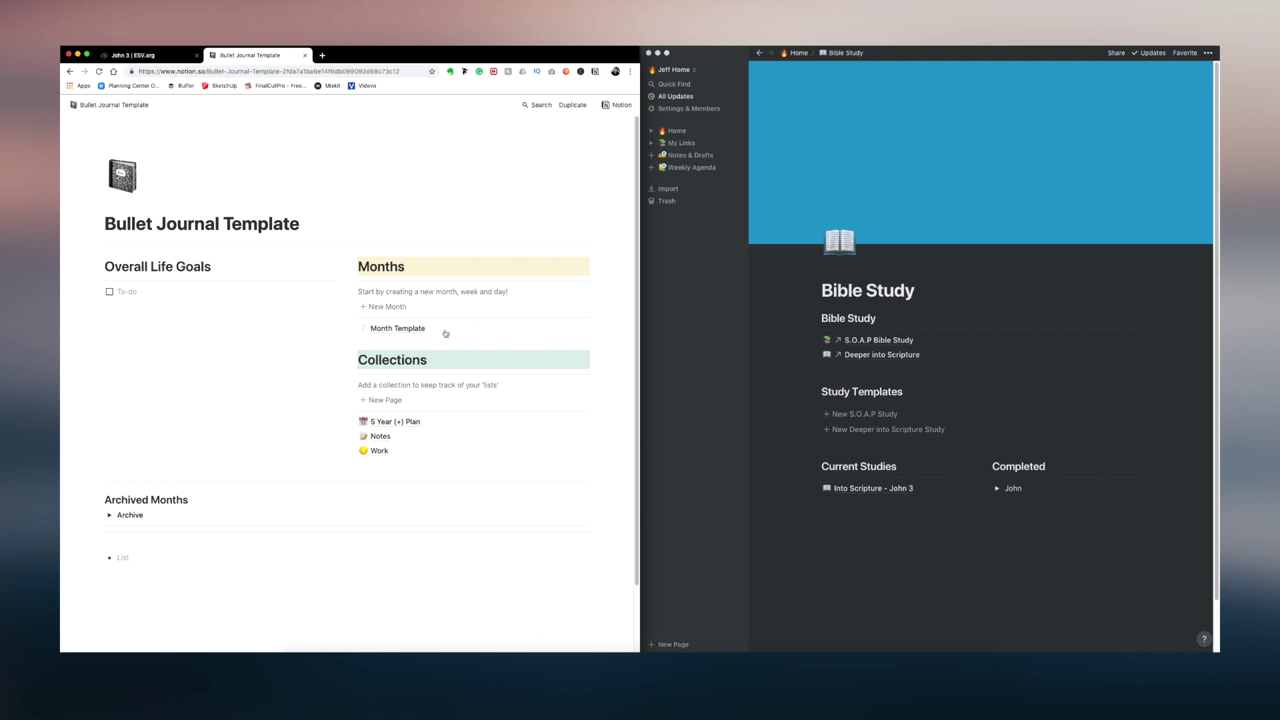
- Duplicate the shared Bullet Journal Template into the workspace, and check the subpages nested under the copy
{"action": "left_click", "coordinate": [574, 105]}
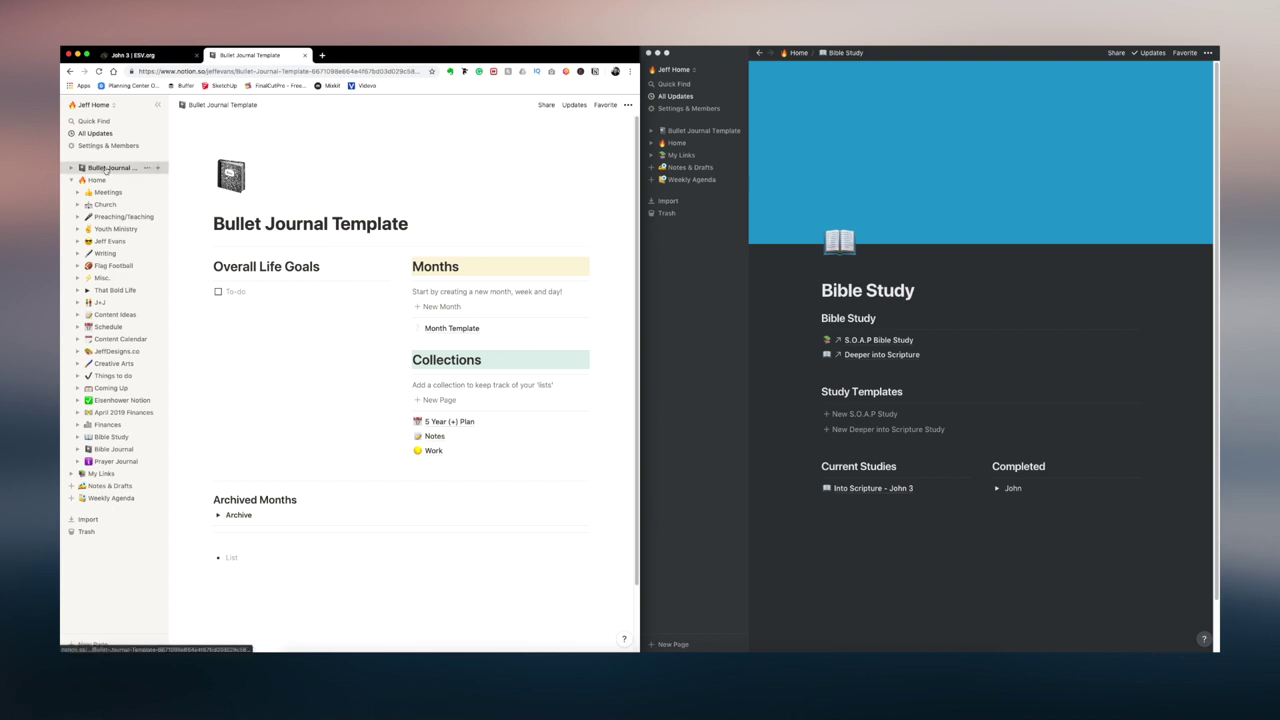
{"action": "left_click", "coordinate": [72, 168]}
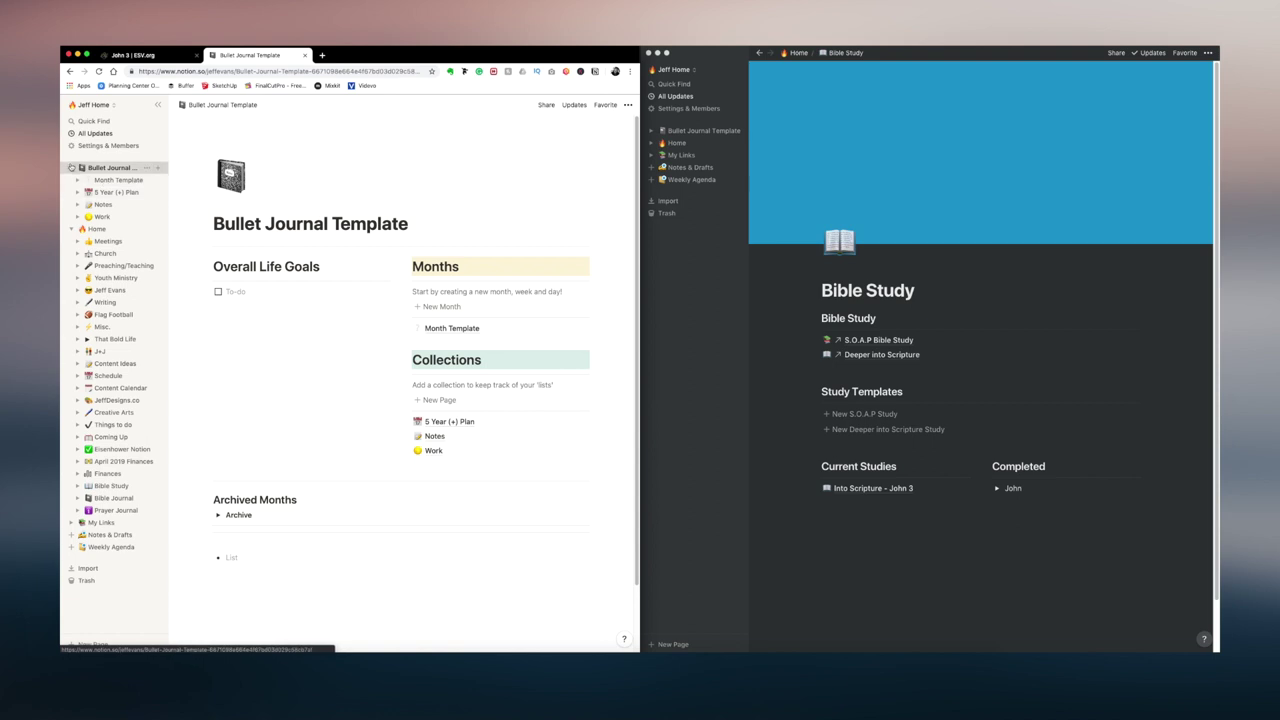
{"action": "left_click", "coordinate": [72, 168]}
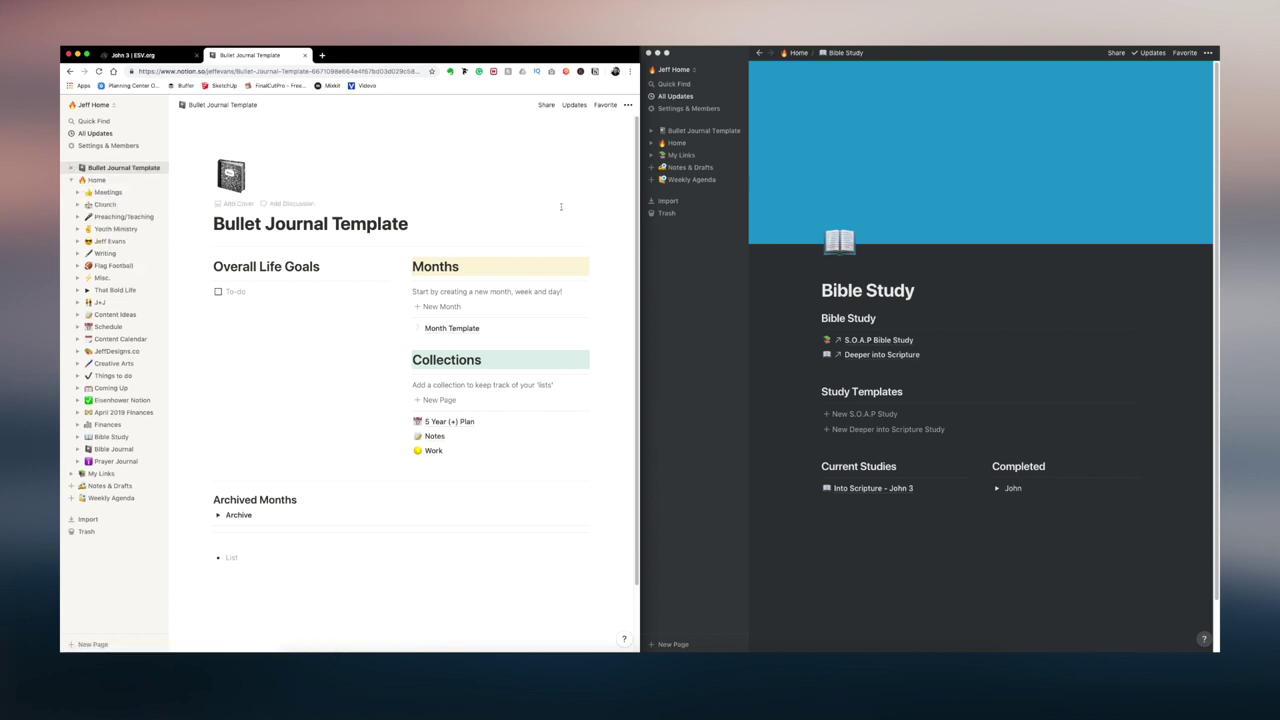
- Switch to the Notion desktop app showing the Bible Study page and enlarge its window
{"action": "left_click", "coordinate": [1077, 337]}
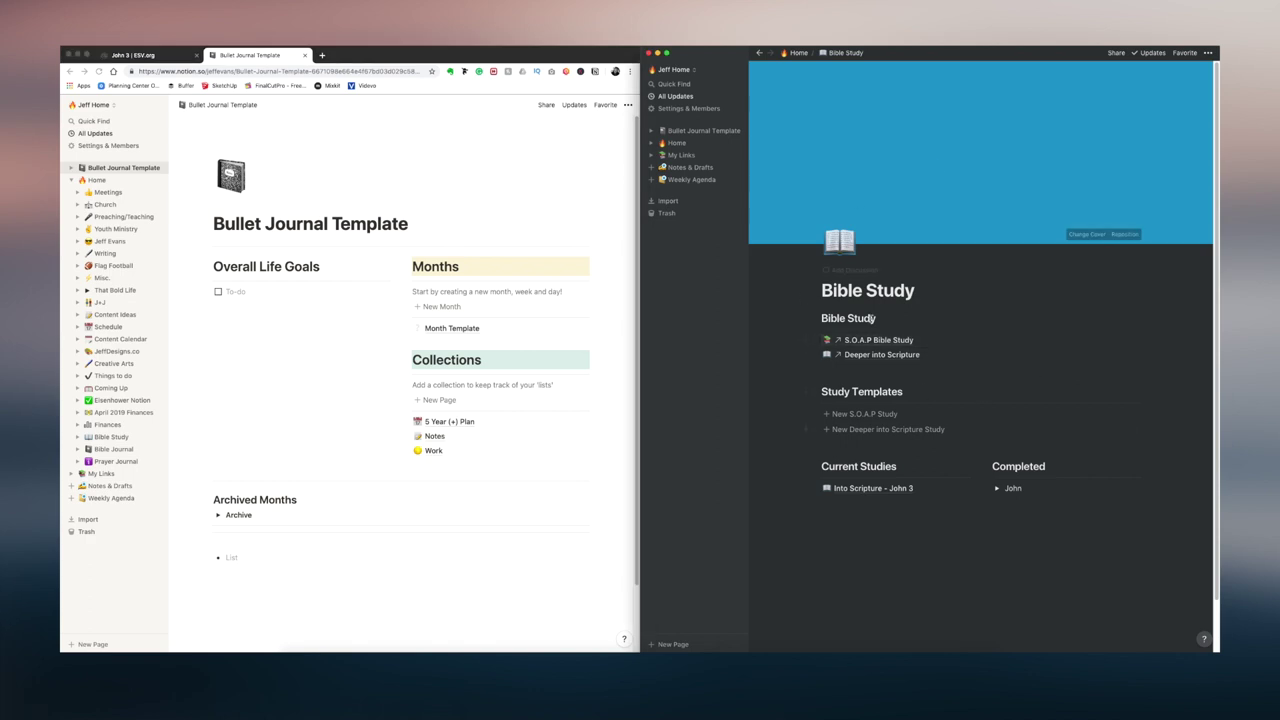
{"action": "double_click", "coordinate": [979, 59]}
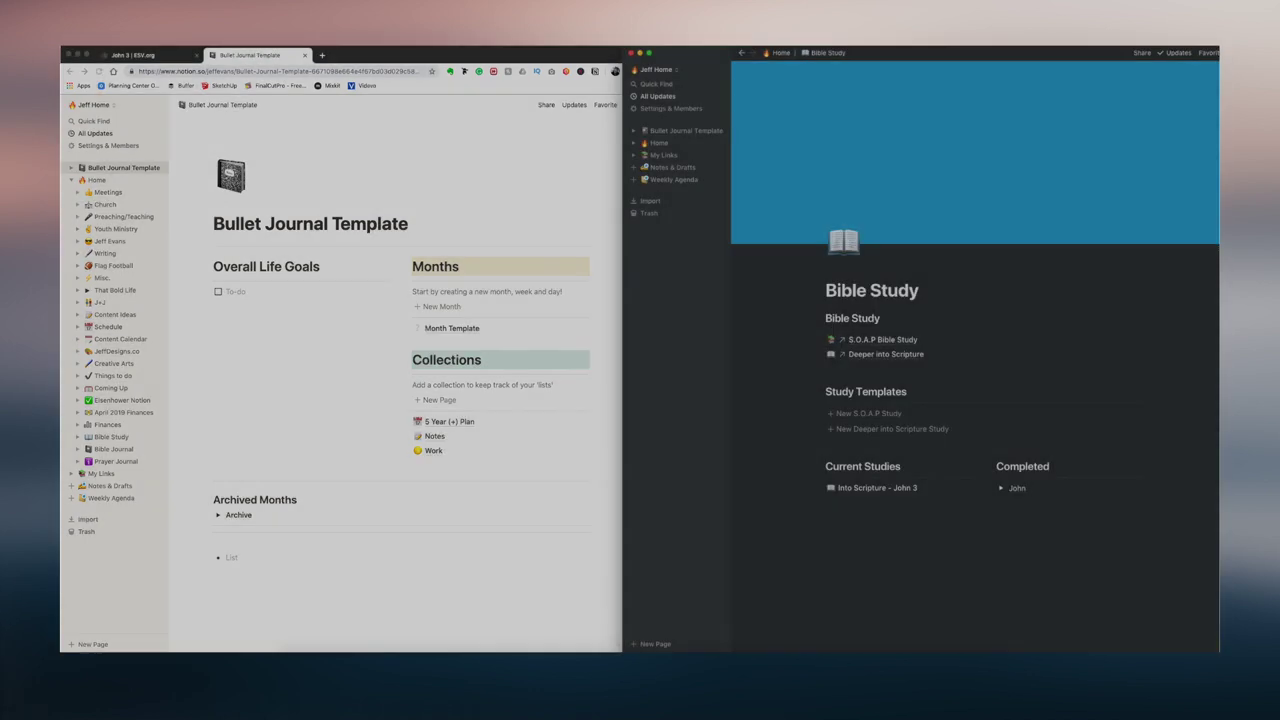